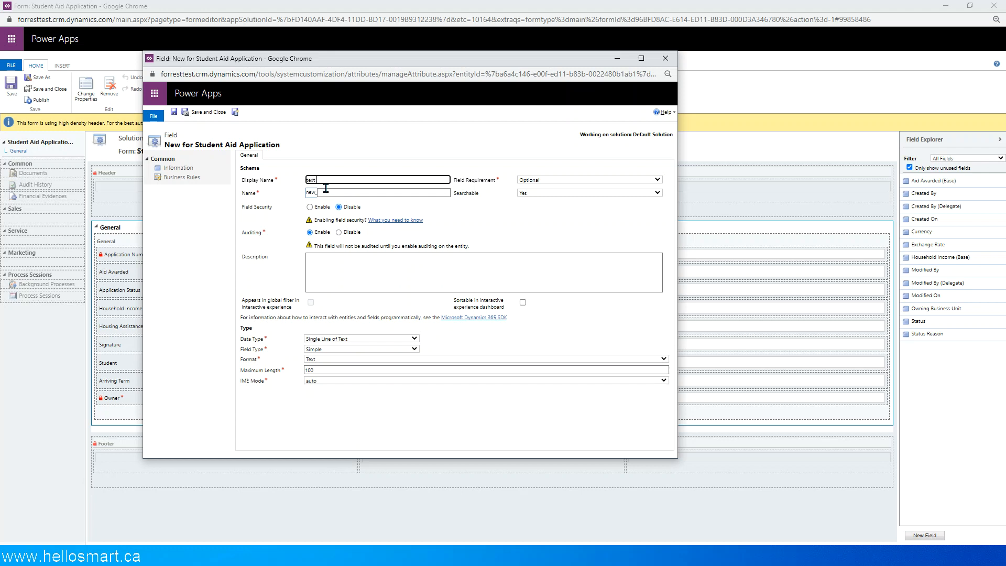
- Create two single-line text fields on Student Aid Application with display names "text 1" and "text 2", and close the field form
click(361, 196)
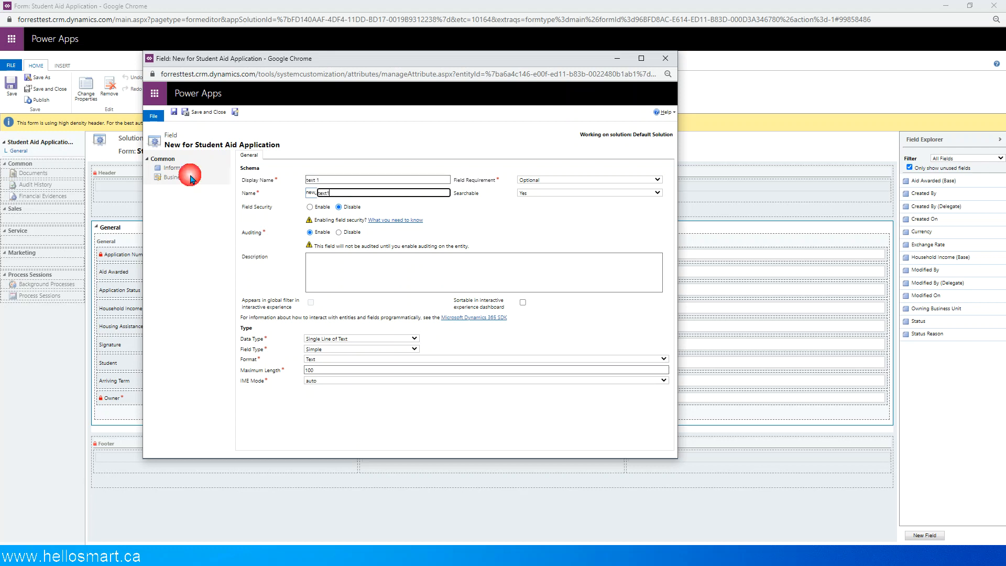
click(237, 112)
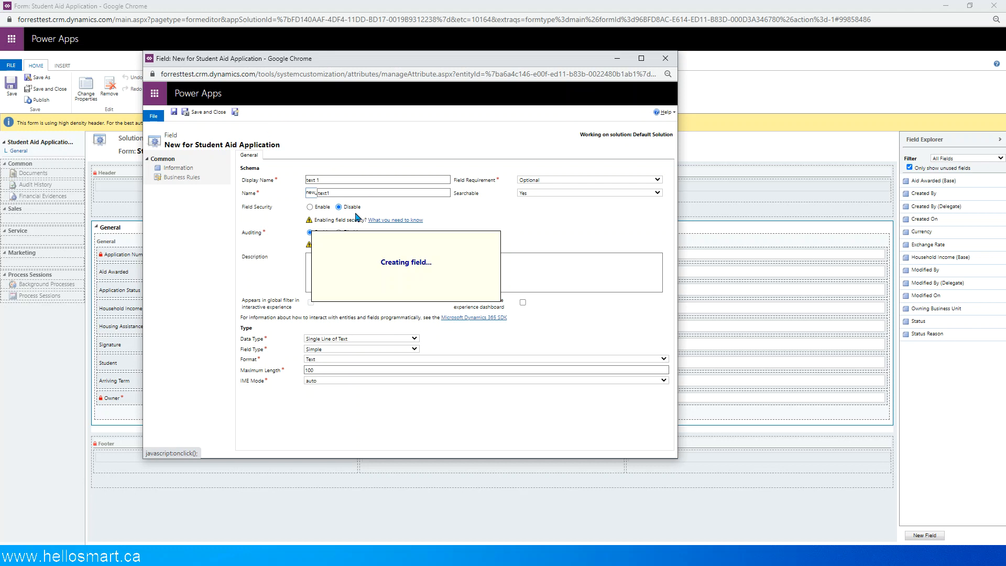
click(325, 181)
text(text 2)
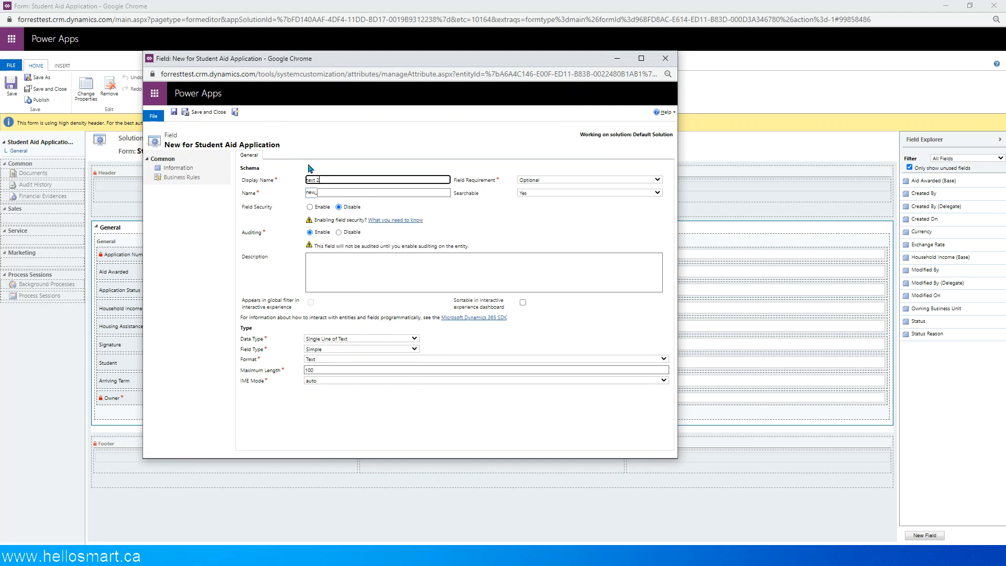
click(236, 113)
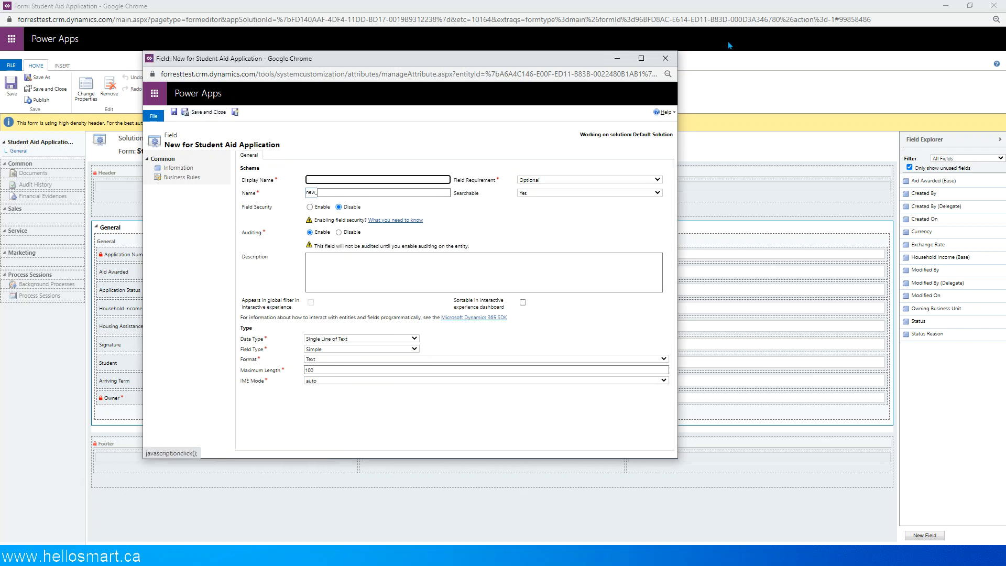
click(664, 58)
- Reload the form editor and add the text 1 and text 2 fields above Application Number in the General section
click(939, 479)
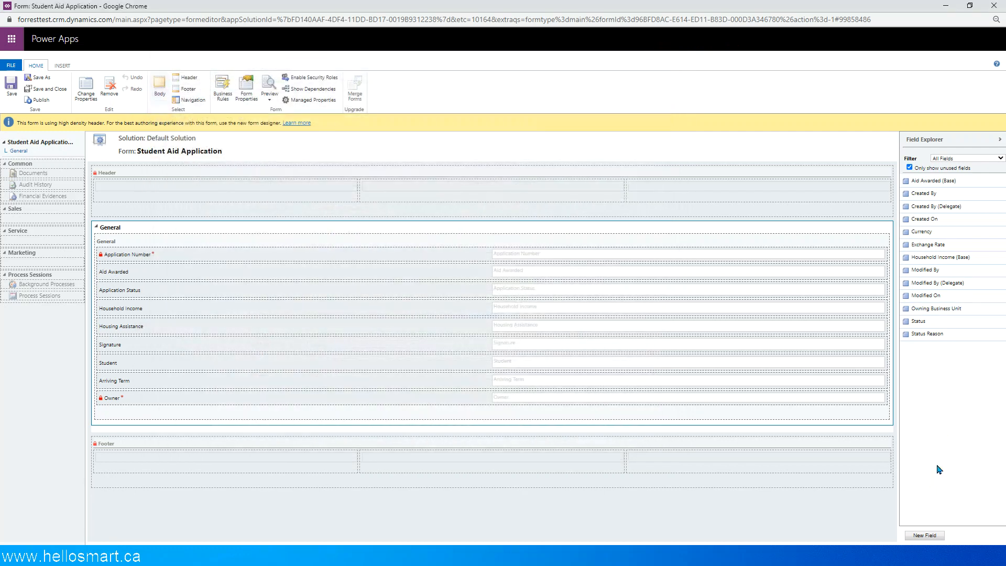
click(945, 158)
click(945, 166)
click(947, 159)
click(947, 170)
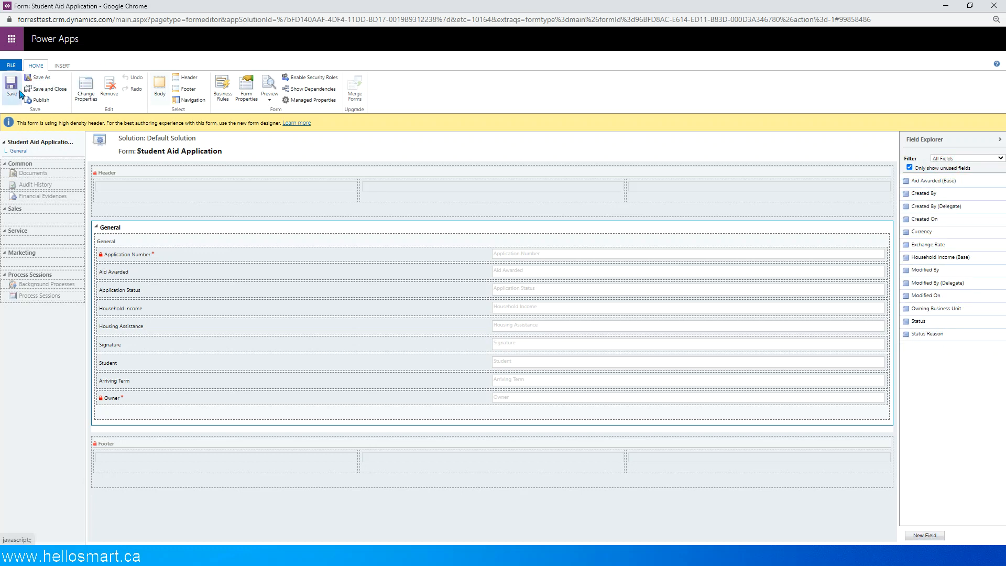
click(225, 19)
key(Return)
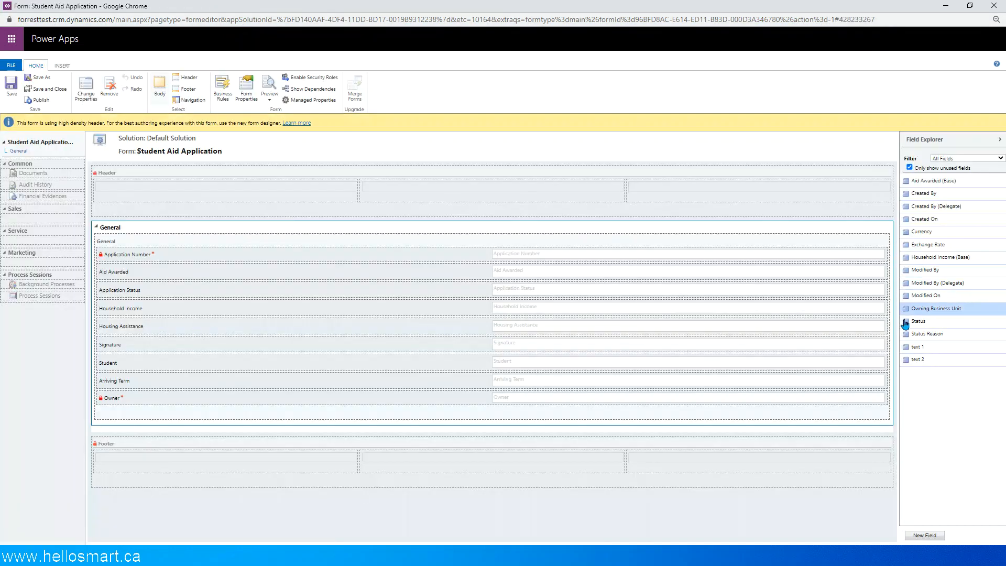
drag(922, 354, 146, 247)
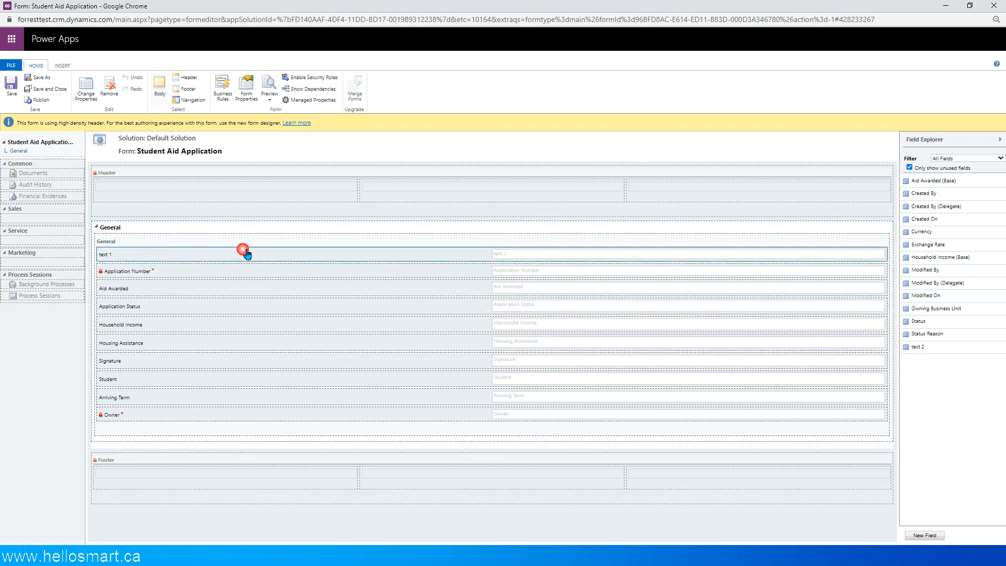
drag(914, 346, 123, 270)
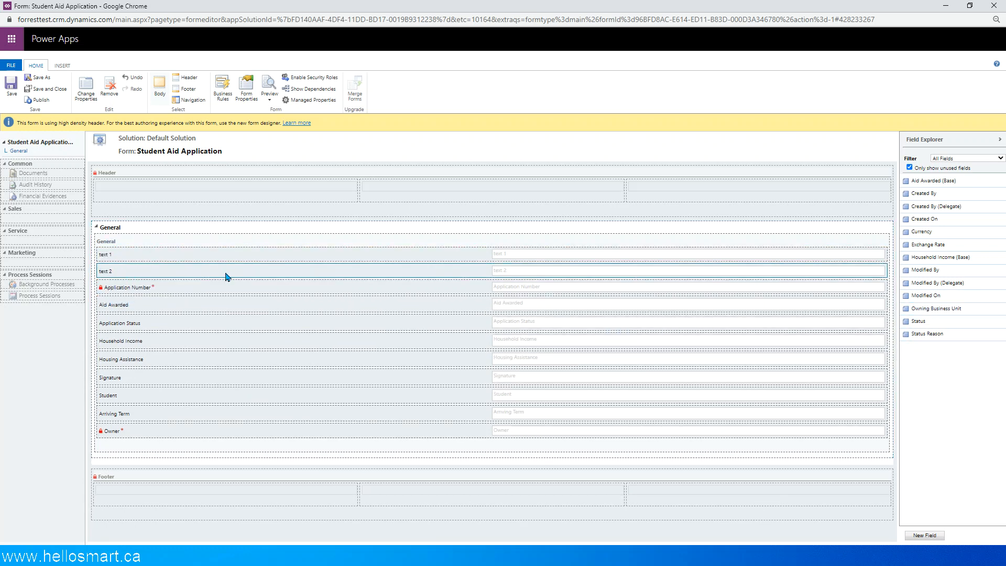
double_click(127, 255)
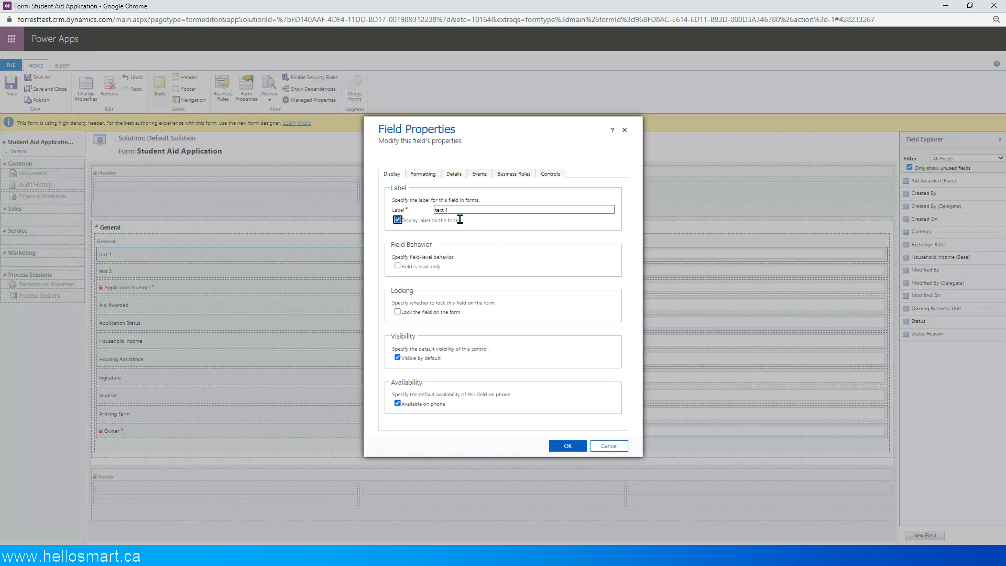
drag(459, 213, 437, 210)
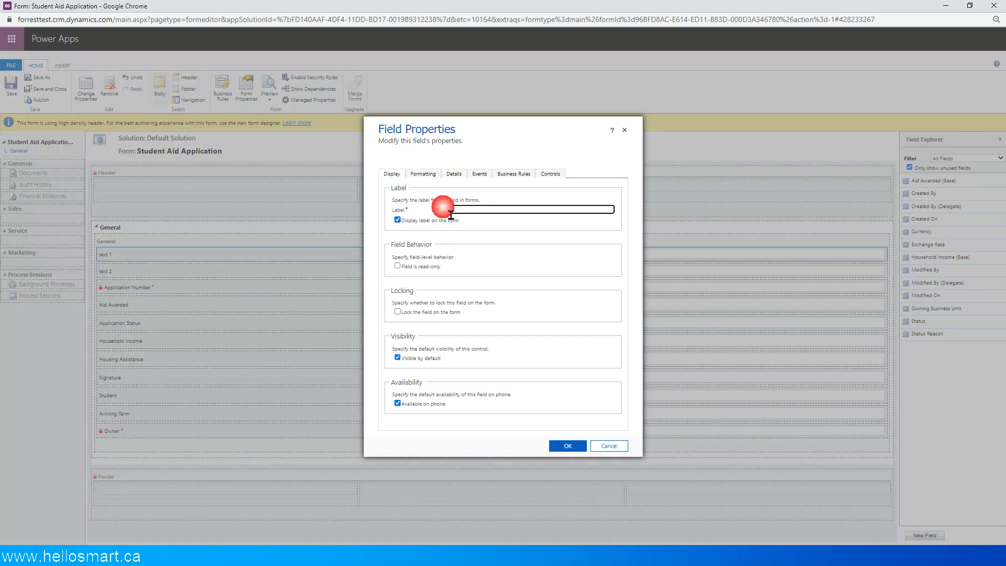
text(C)
text(12345678)
text(9)
drag(463, 210, 429, 208)
key(ctrl+c)
click(479, 212)
key(ctrl+v)
key(ctrl+v)
key(ctrl+v)
key(ctrl+v)
key(ctrl+v)
key(ctrl+v)
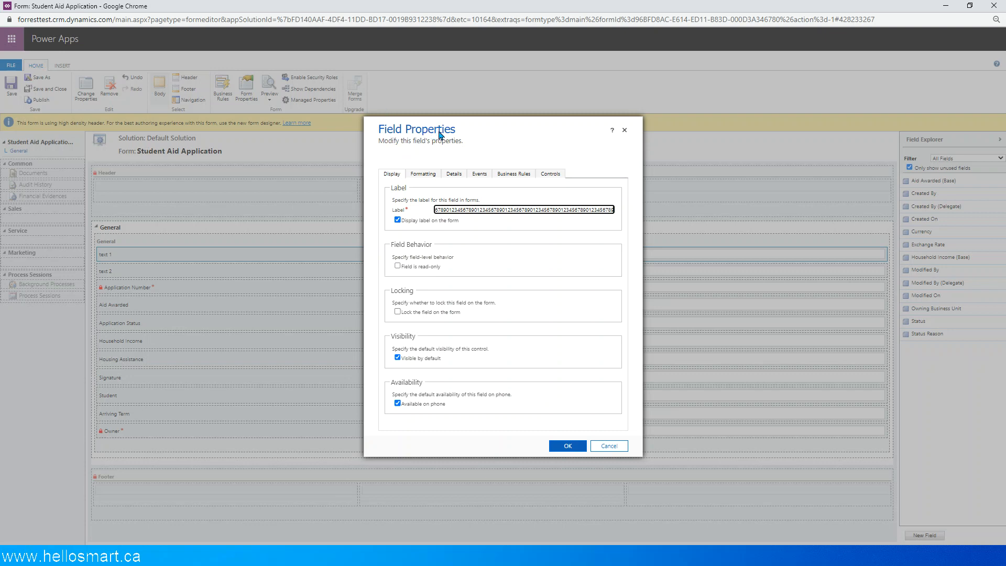
click(566, 445)
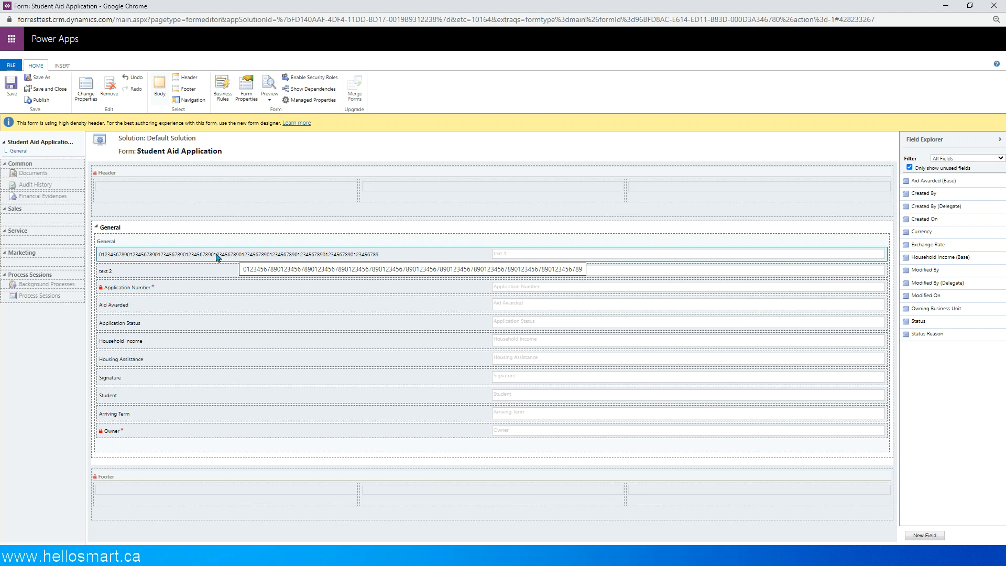
- Start a new web resource from the form libraries in the form's properties
double_click(142, 273)
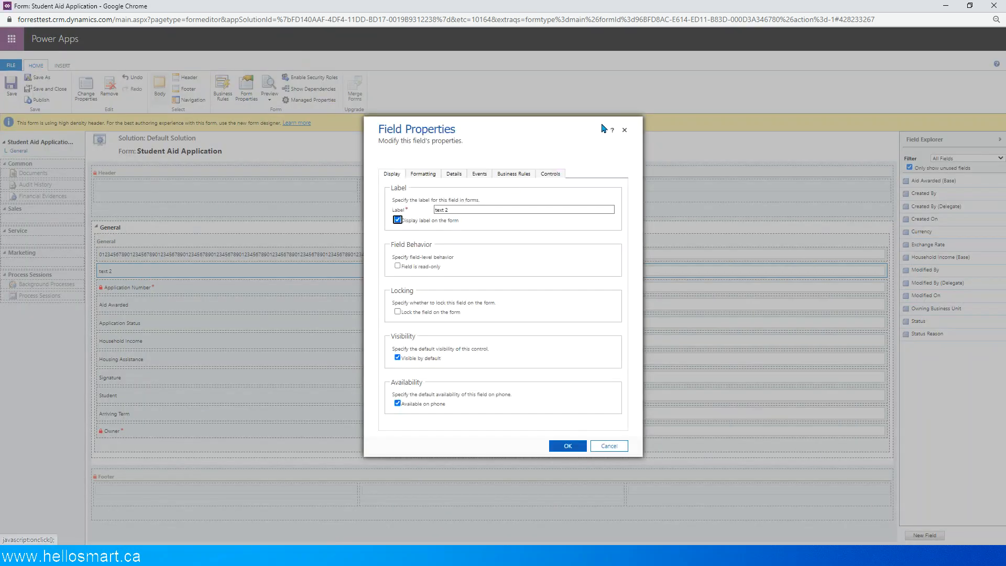
click(625, 130)
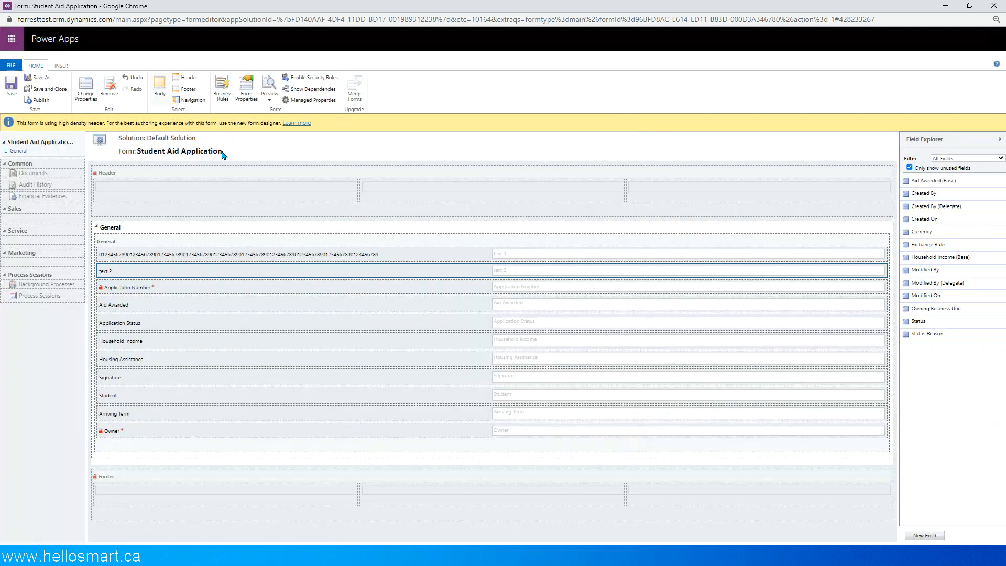
click(244, 85)
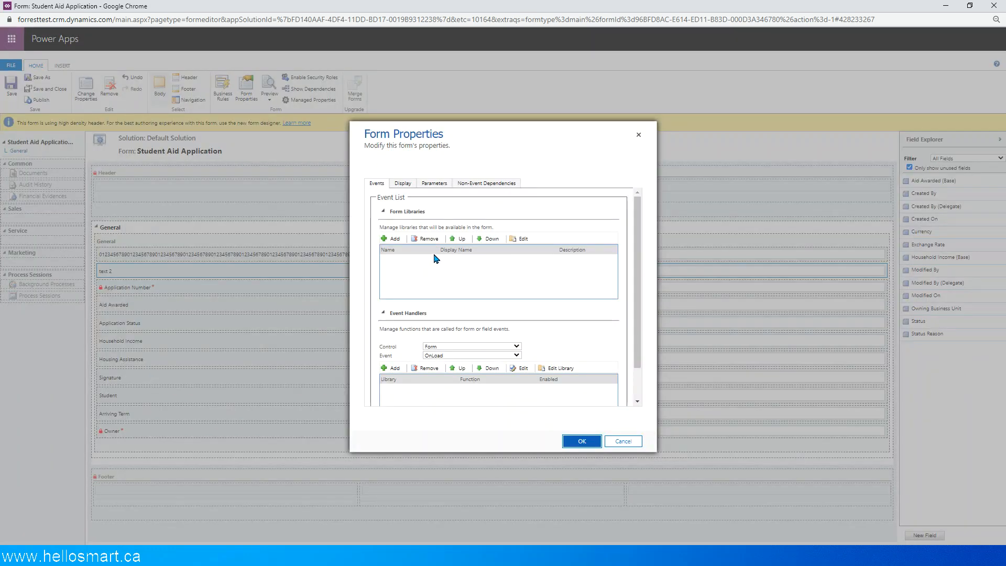
click(395, 239)
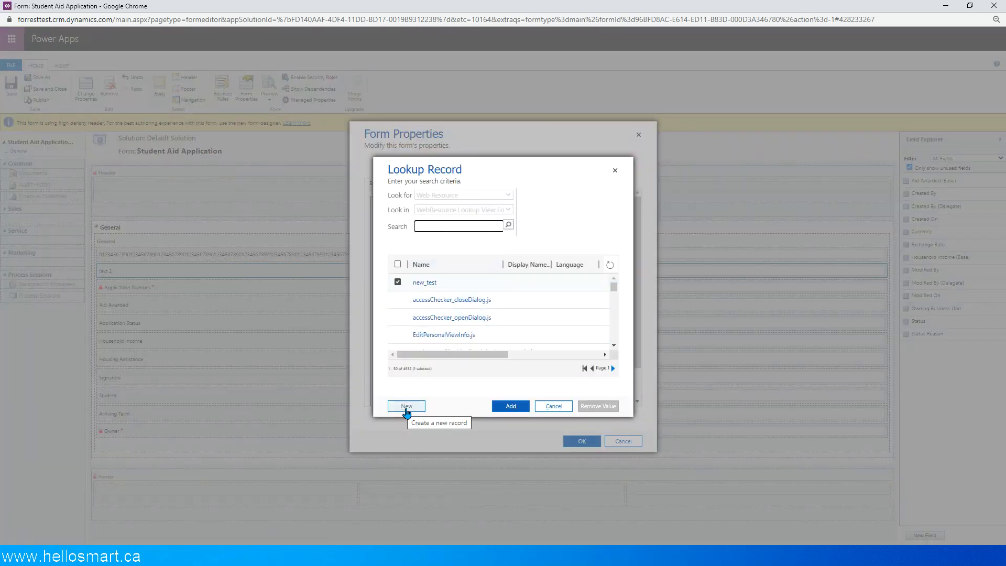
click(405, 409)
click(425, 258)
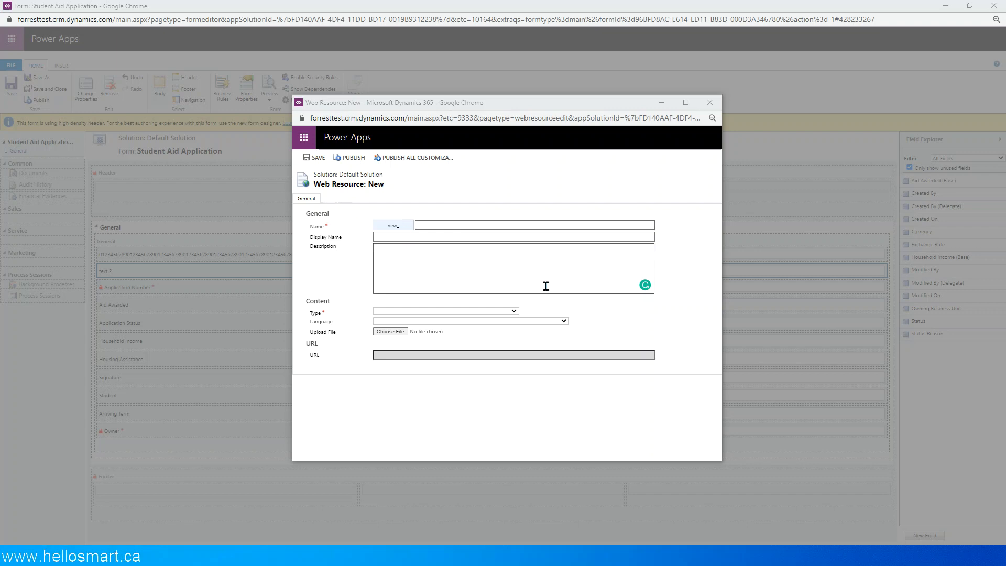
- Enter extendLabelLength as both the name and the display name of the new web resource
click(429, 220)
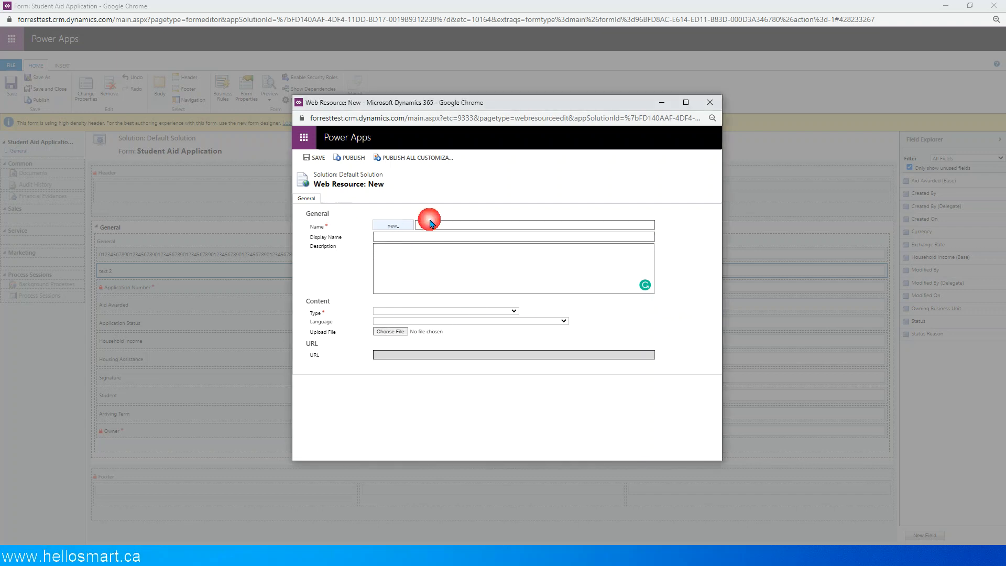
text(exte)
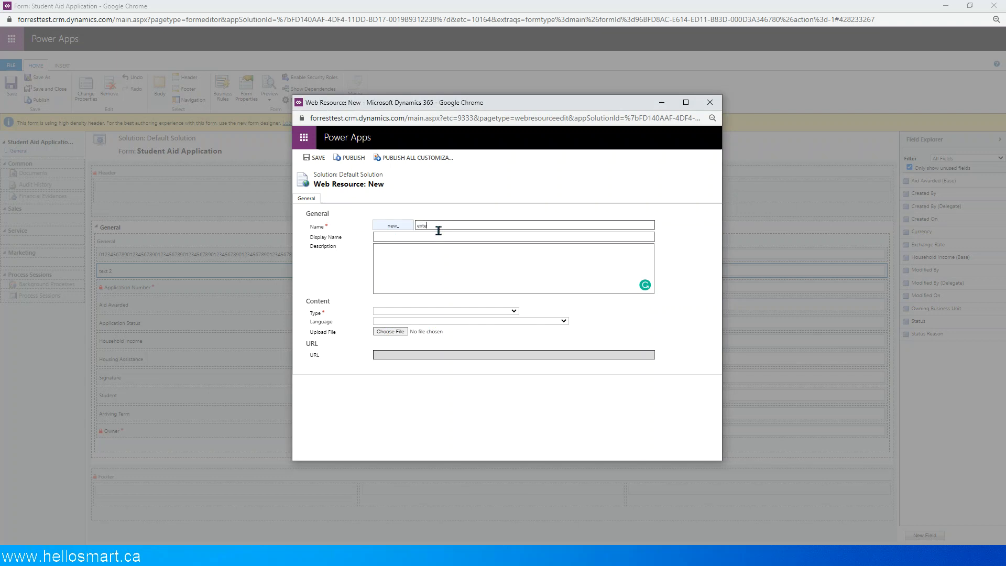
text(nd)
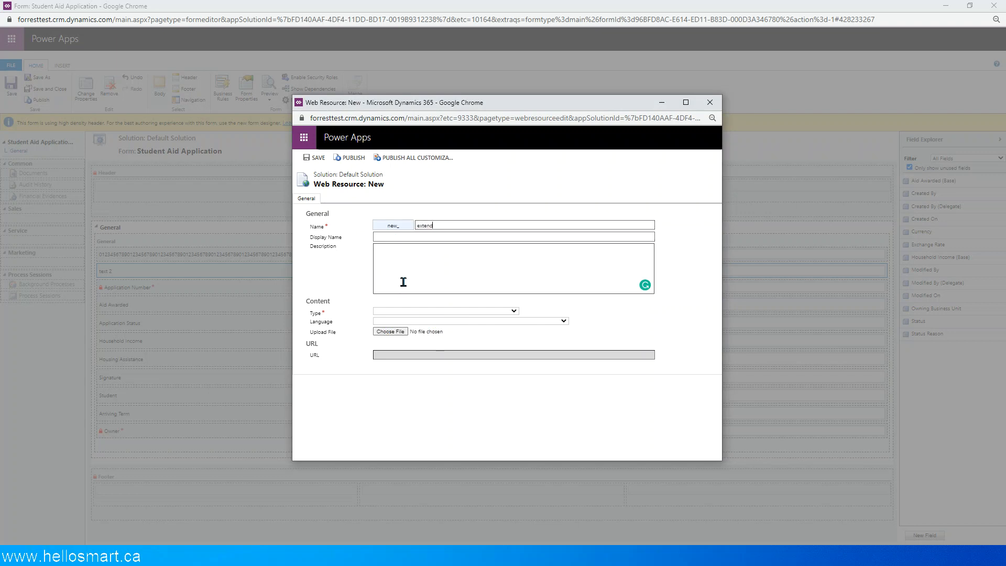
text(LabelLength)
click(464, 237)
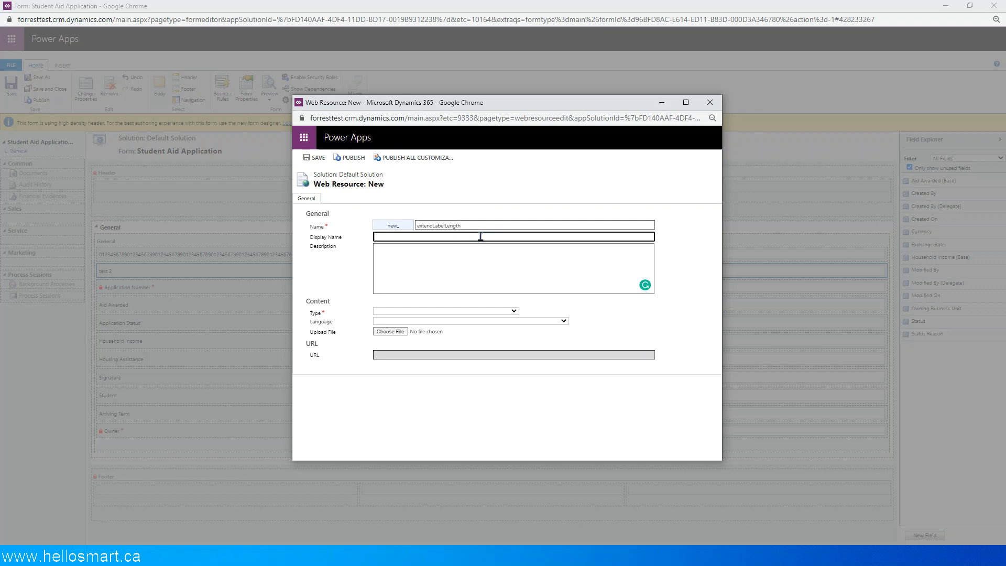
double_click(438, 226)
key(ctrl+c)
key(Tab)
key(ctrl+v)
key(Tab)
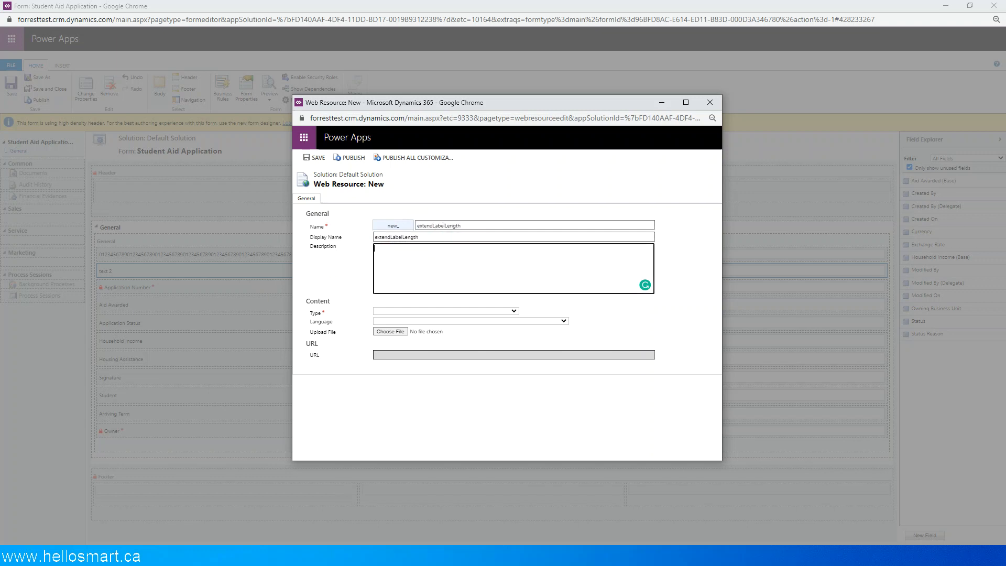
- Set the web resource type to Script (JScript) and paste the prepared extendLabelLength function as its source
key(alt+Tab)
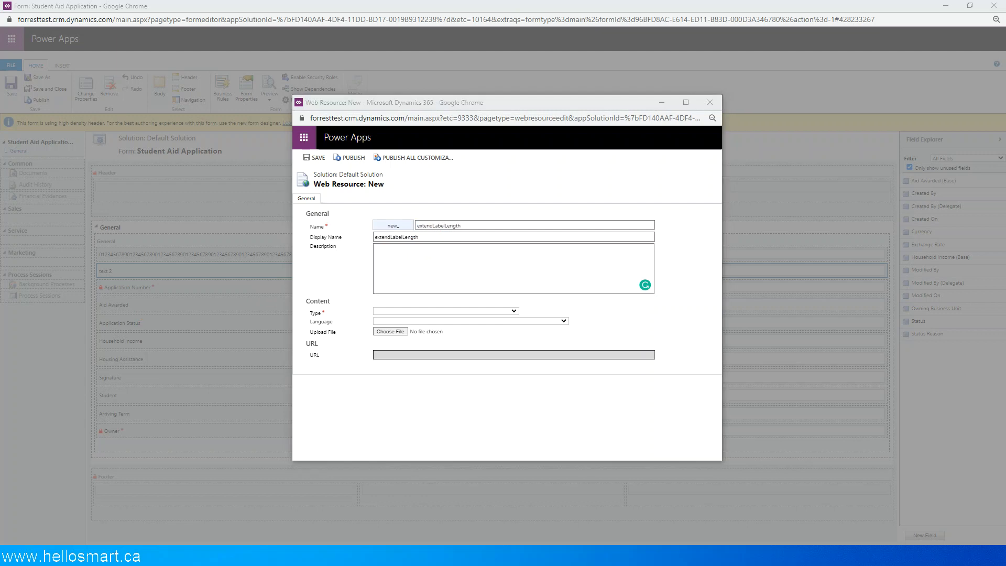
click(419, 311)
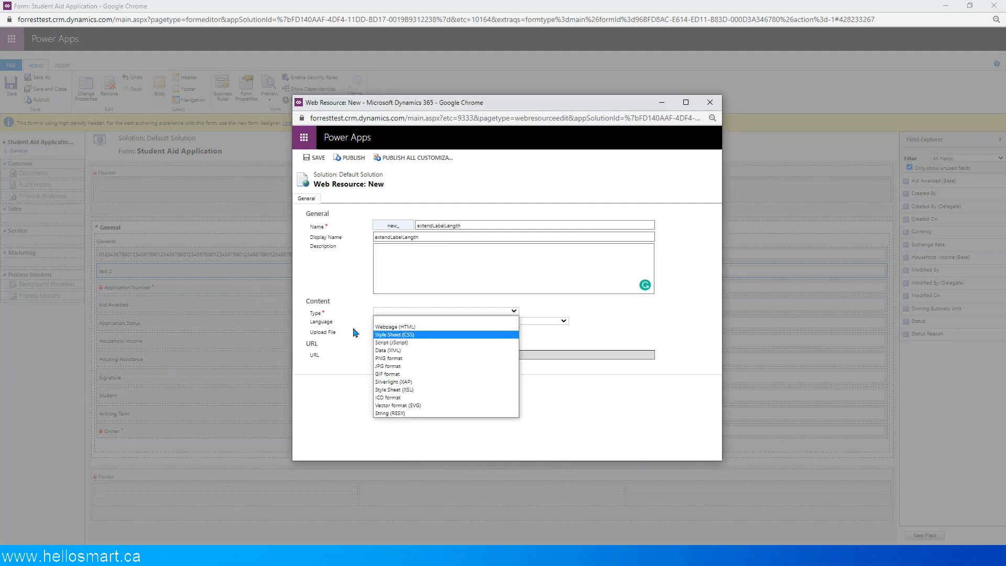
click(409, 343)
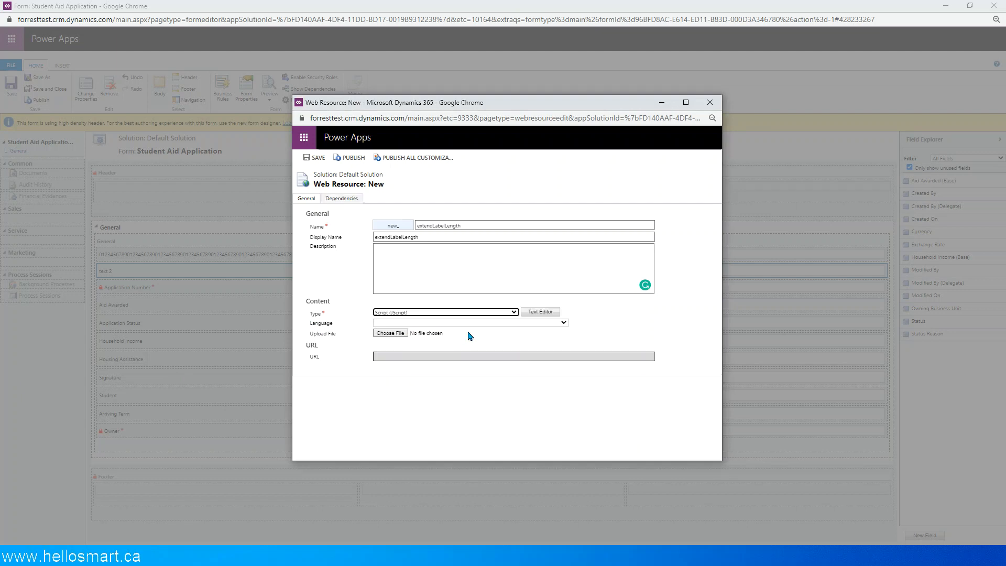
click(550, 312)
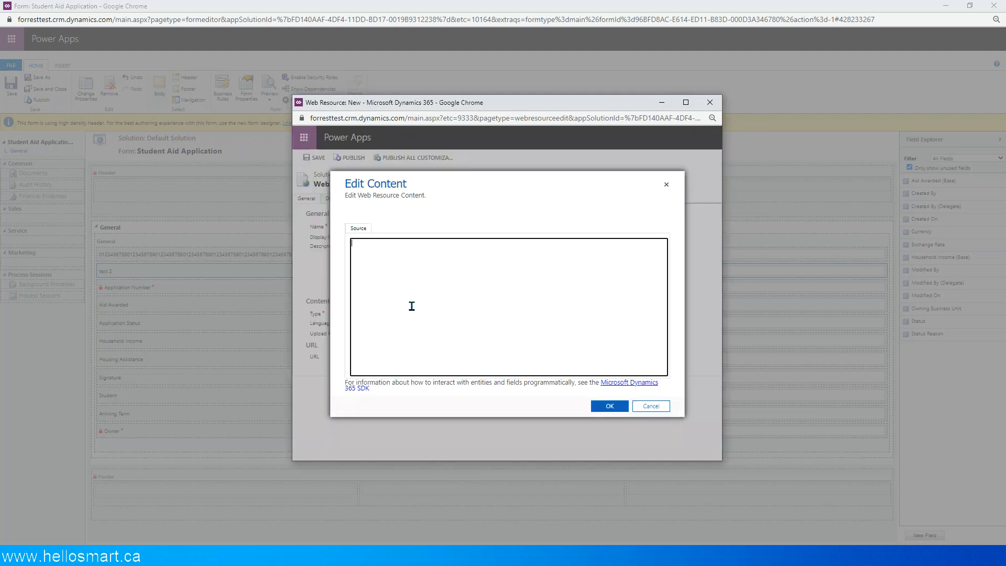
key(ctrl+v)
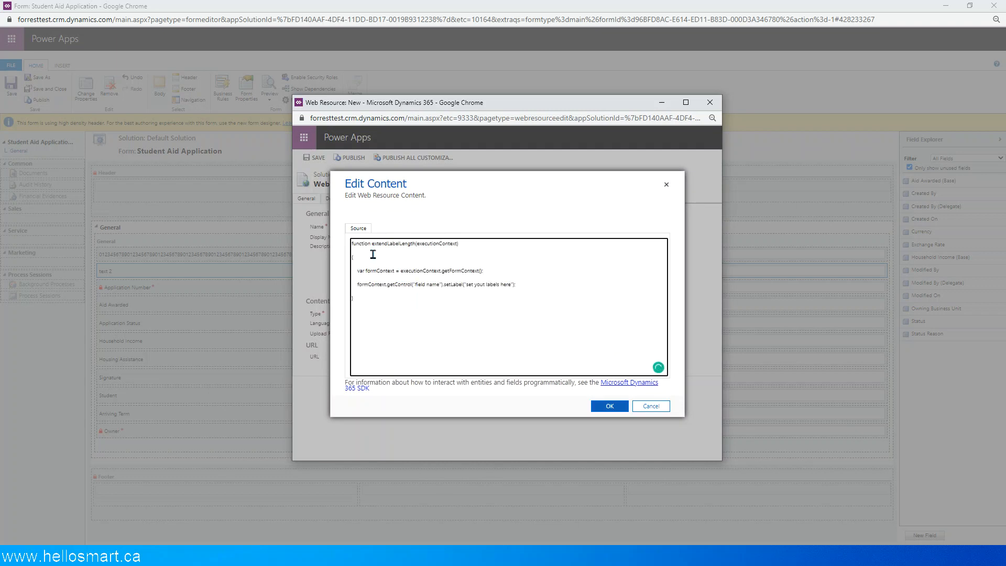
- Remove the blank line between the extendLabelLength function header and its opening brace
click(454, 269)
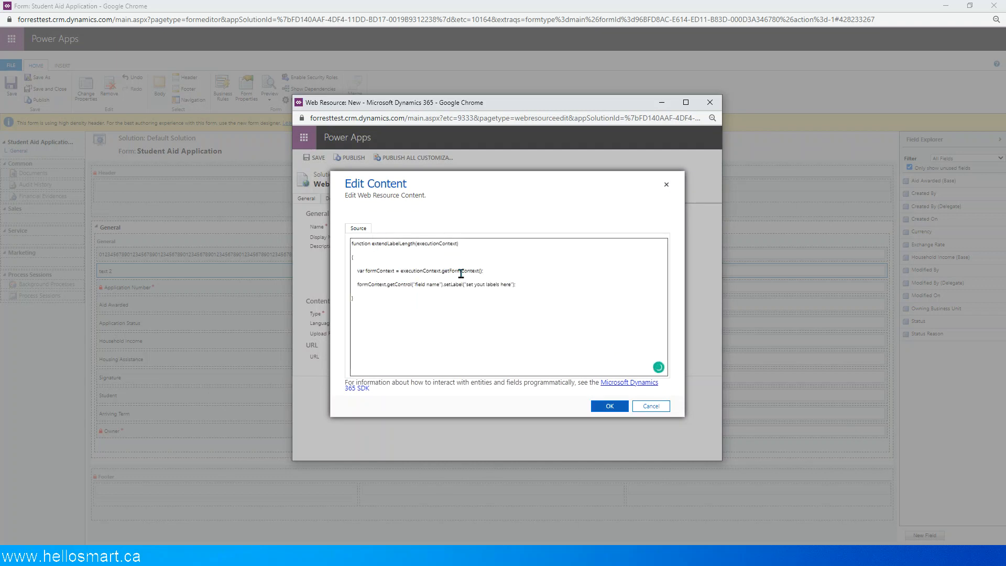
key(BackSpace)
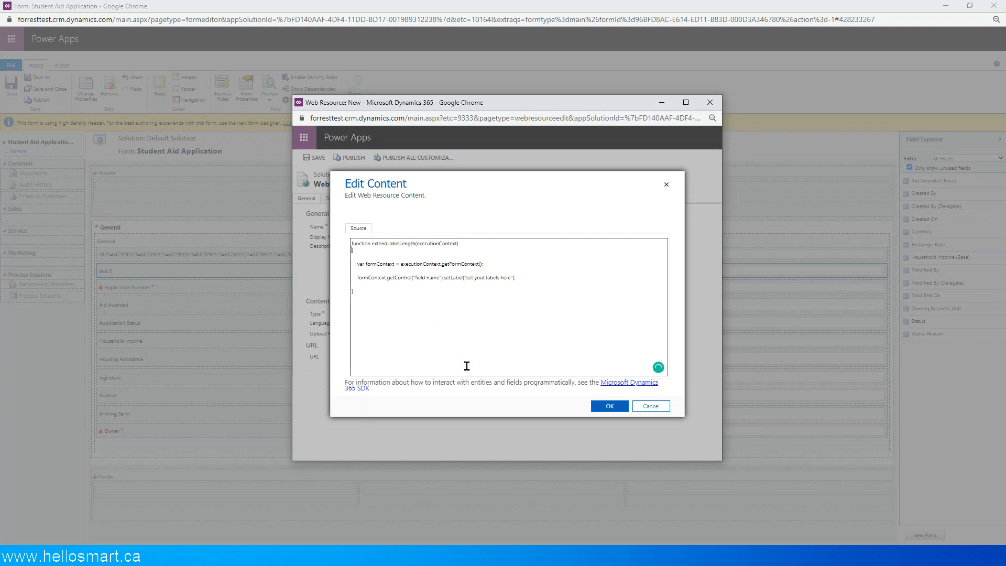
click(418, 278)
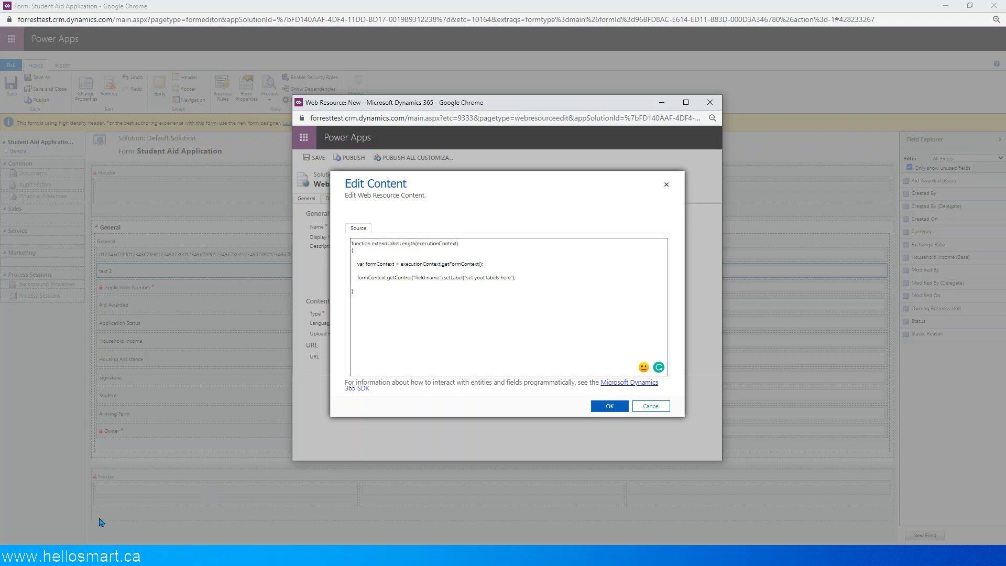
- Look up the schema names of the text 1 and text 2 fields in the Student Aid Application entity's field list
key(alt+Tab)
key(Tab)
key(Tab)
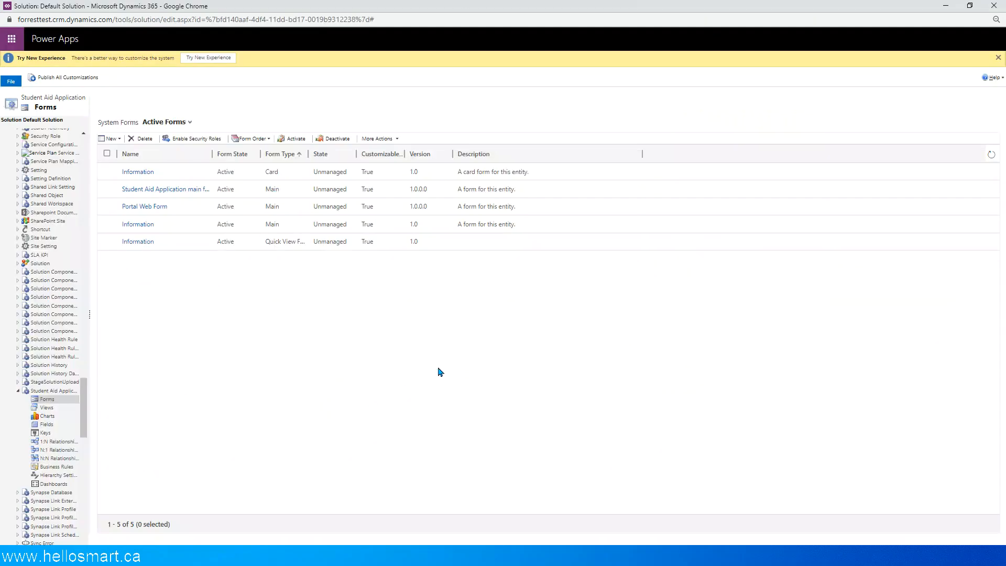
click(47, 423)
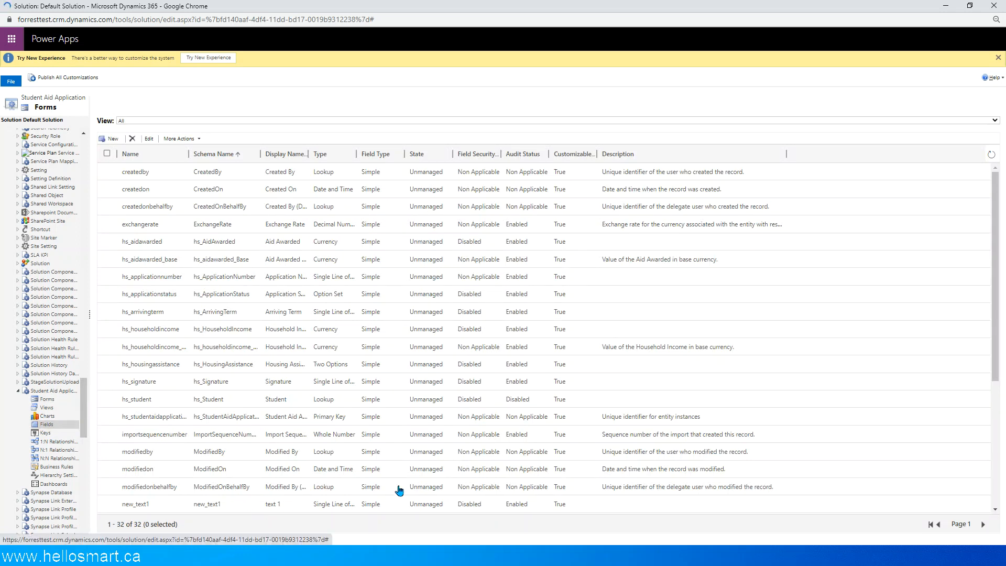
double_click(294, 499)
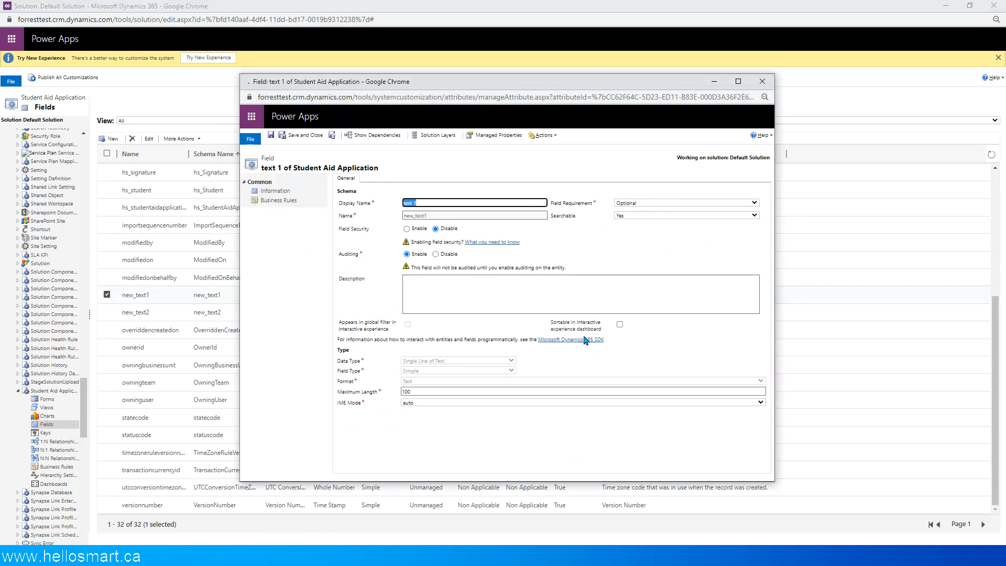
click(758, 85)
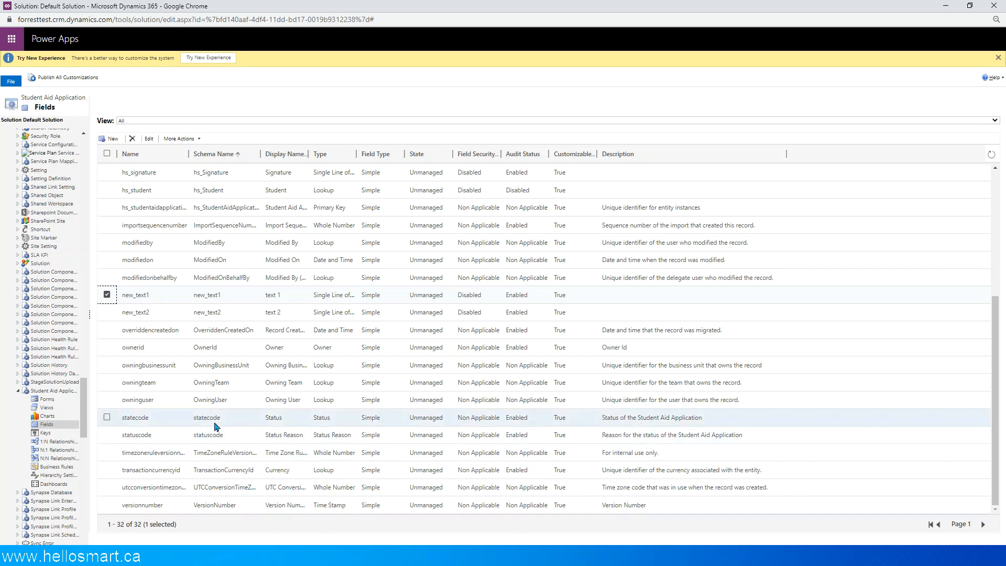
double_click(236, 314)
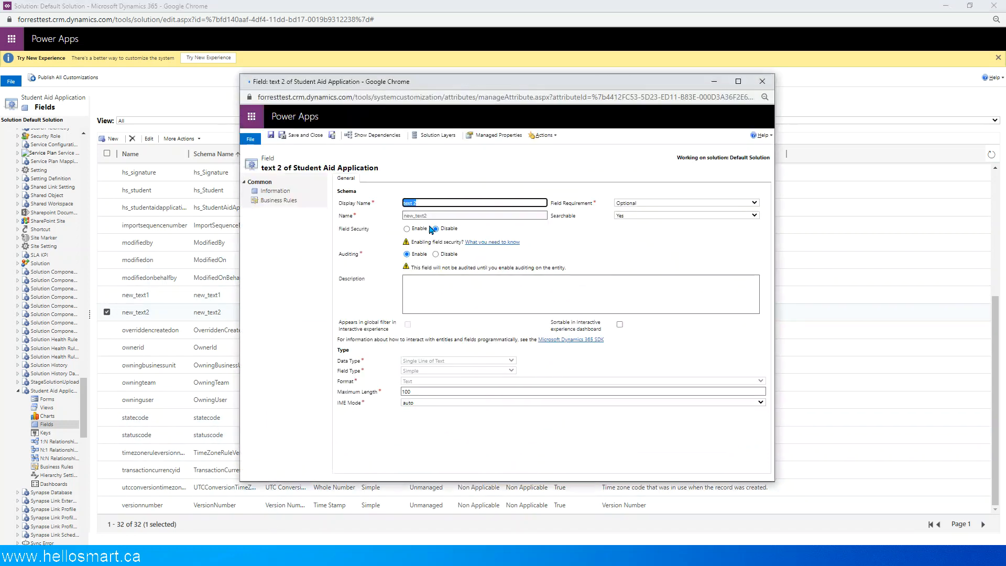
key(Tab)
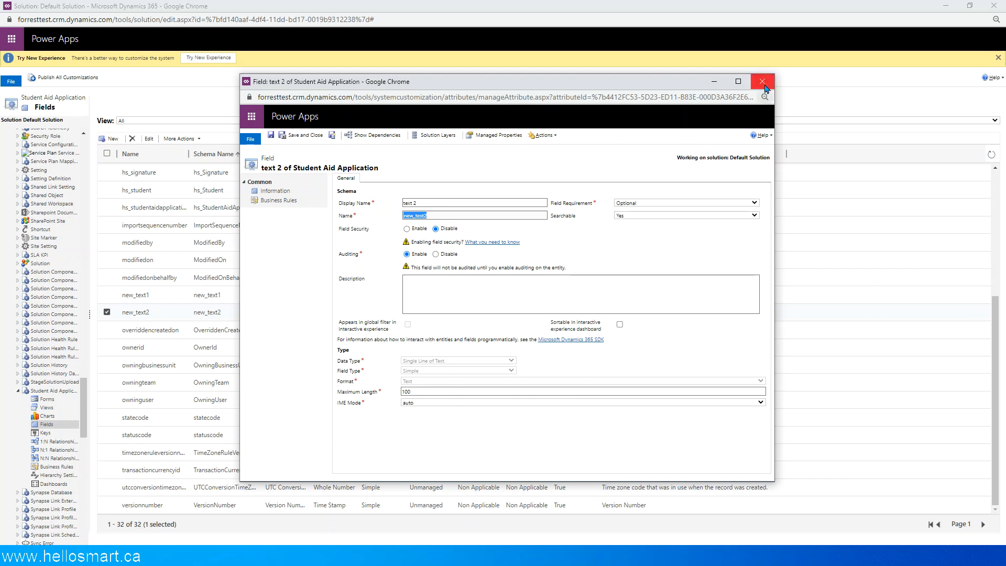
click(762, 81)
- Return to the web resource source and replace the field name placeholder in getControl with new_text2
key(alt+Tab)
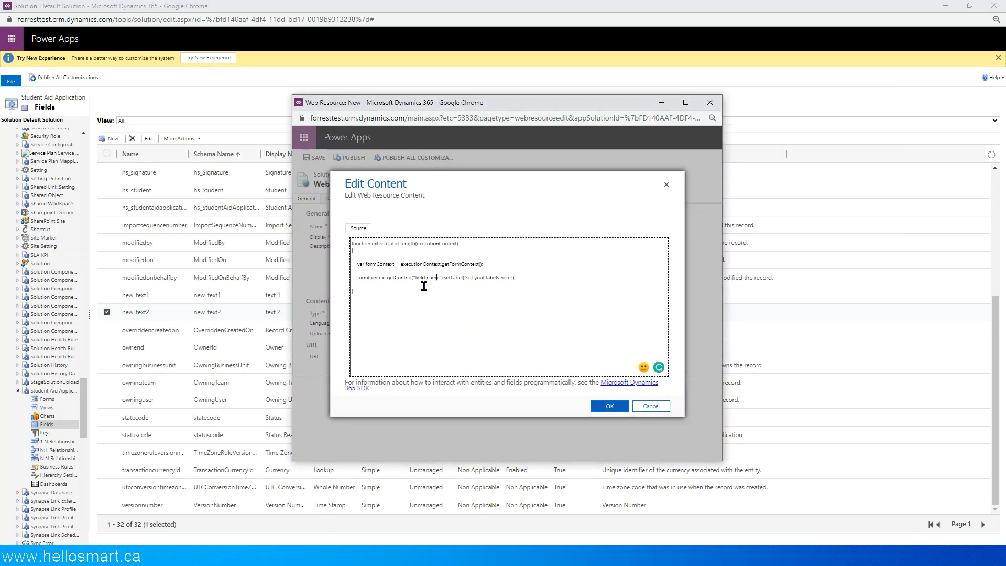
drag(416, 278, 440, 279)
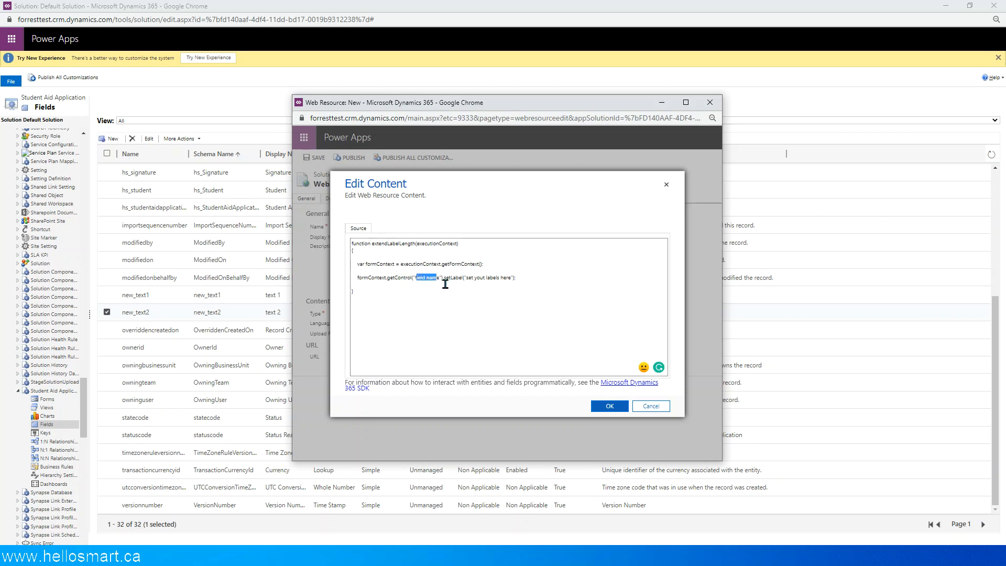
key(BackSpace)
text(new_text2)
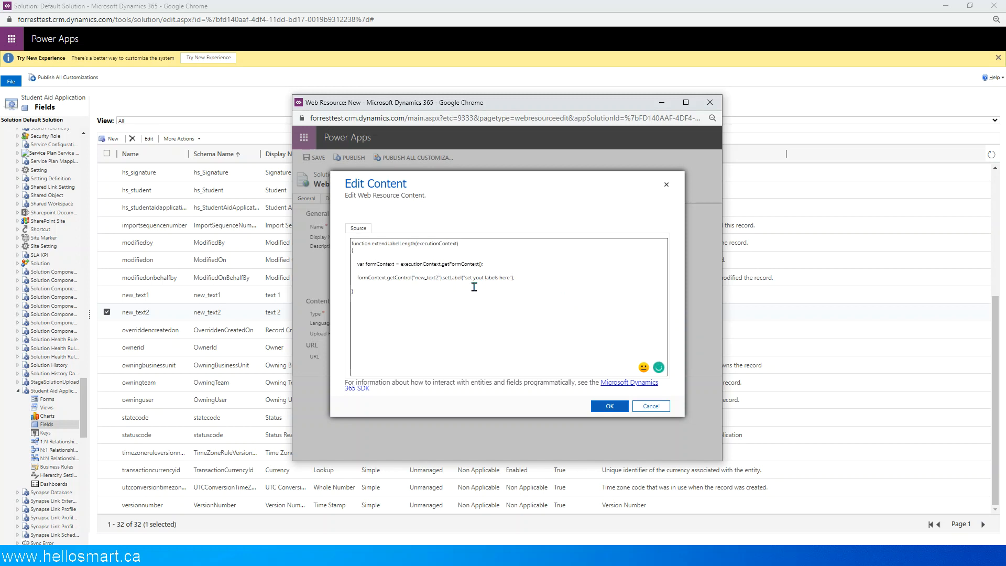
drag(465, 282, 515, 284)
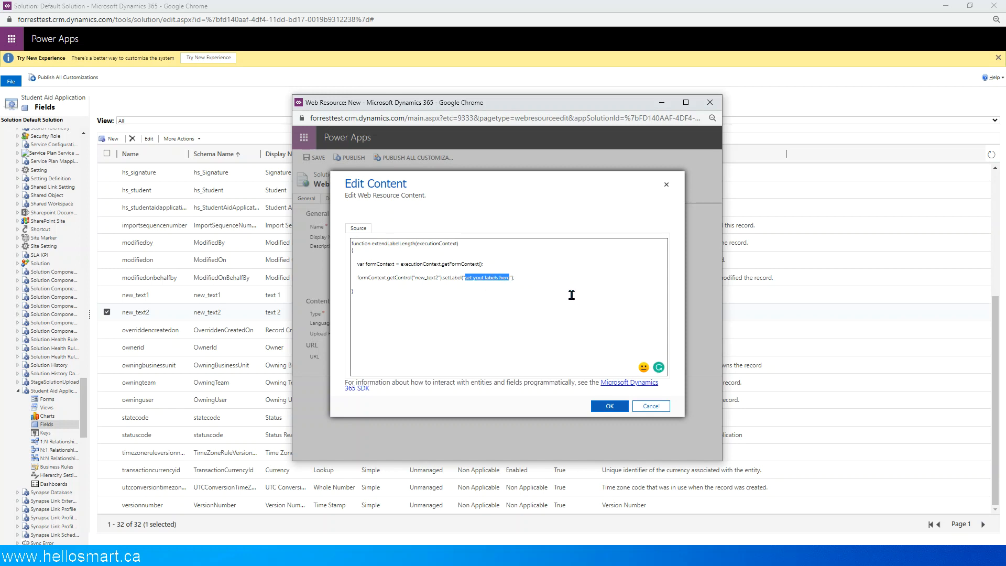
text(0123456789)
double_click(481, 277)
key(ctrl+v)
key(ctrl+v)
key(ctrl+v)
key(ctrl+v)
key(ctrl+v)
key(ctrl+v)
key(ctrl+v)
key(ctrl+v)
key(ctrl+v)
key(ctrl+v)
key(ctrl+v)
key(ctrl+v)
key(ctrl+v)
key(ctrl+v)
key(ctrl+v)
key(ctrl+v)
key(ctrl+v)
key(ctrl+v)
key(ctrl+v)
key(ctrl+v)
key(ctrl+v)
key(ctrl+v)
key(ctrl+v)
key(ctrl+v)
key(ctrl+v)
key(ctrl+v)
key(ctrl+v)
key(ctrl+v)
key(ctrl+v)
key(ctrl+v)
key(ctrl+v)
key(ctrl+v)
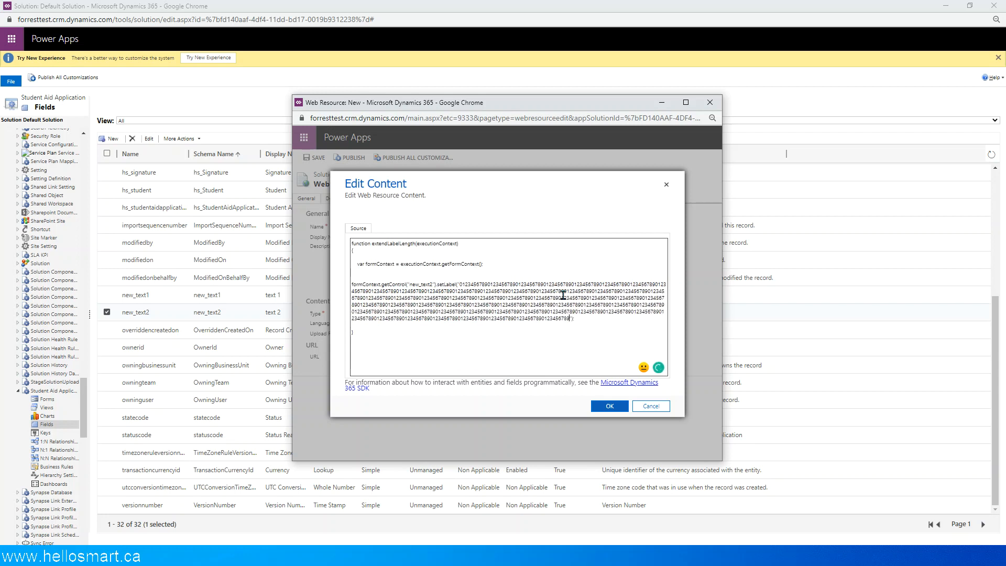
key(ctrl+v)
key(ctrl+v)
key(ctrl+v)
key(ctrl+v)
key(ctrl+v)
key(ctrl+v)
key(ctrl+v)
key(ctrl+v)
key(ctrl+v)
key(ctrl+v)
key(ctrl+v)
key(ctrl+v)
key(ctrl+v)
key(ctrl+v)
key(ctrl+v)
key(ctrl+v)
key(ctrl+v)
key(ctrl+v)
key(ctrl+v)
key(ctrl+v)
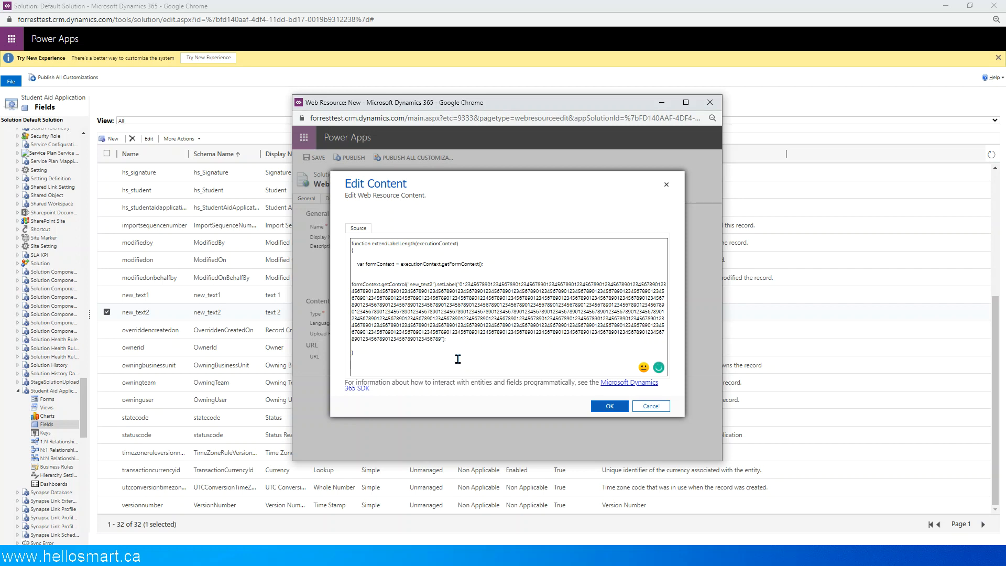
- Try to apply the edited source to the new web resource
click(611, 407)
click(610, 406)
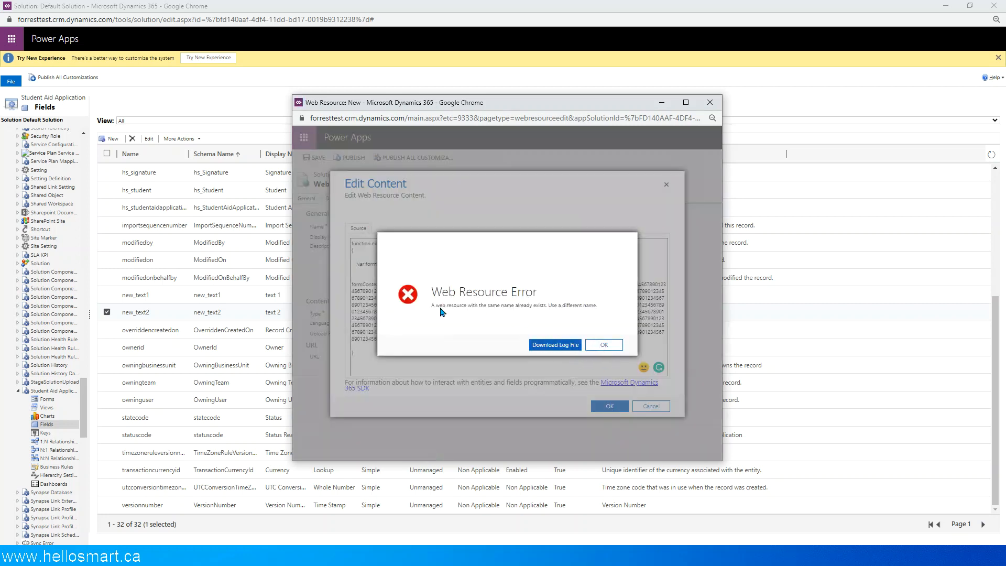
click(608, 347)
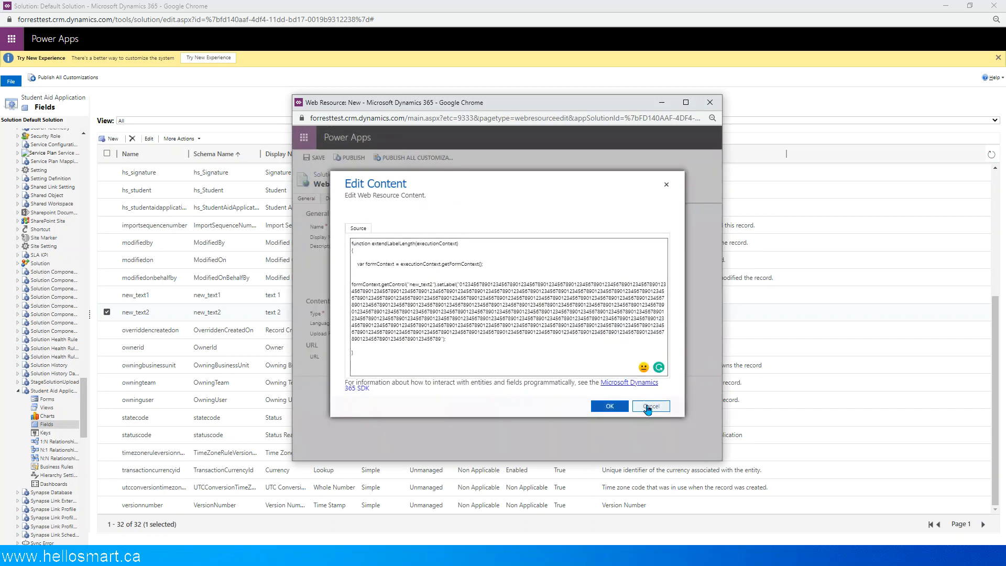
- Rename the function in the source to extendLabelLength2 and try to apply the source
click(416, 244)
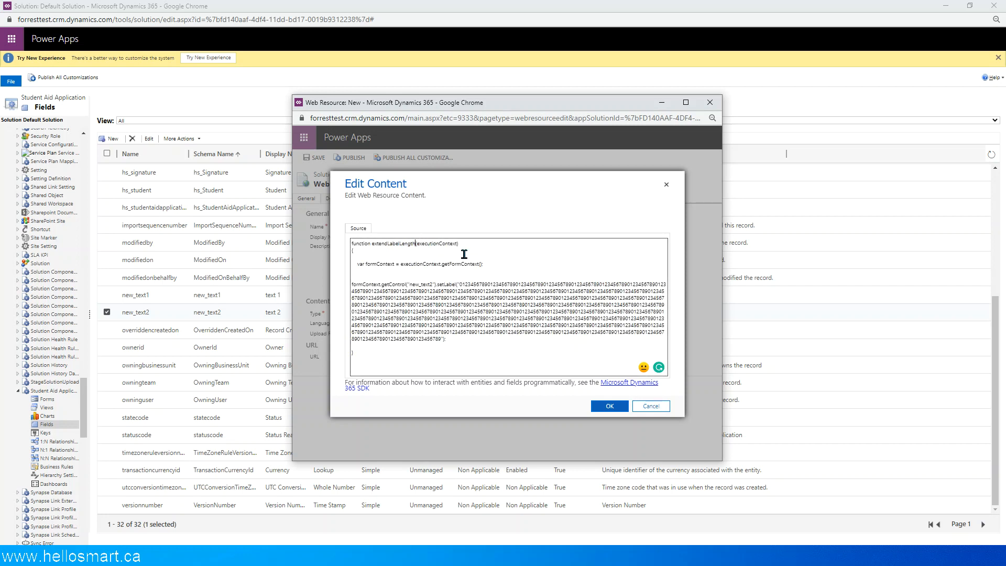
text(2)
click(609, 410)
double_click(389, 245)
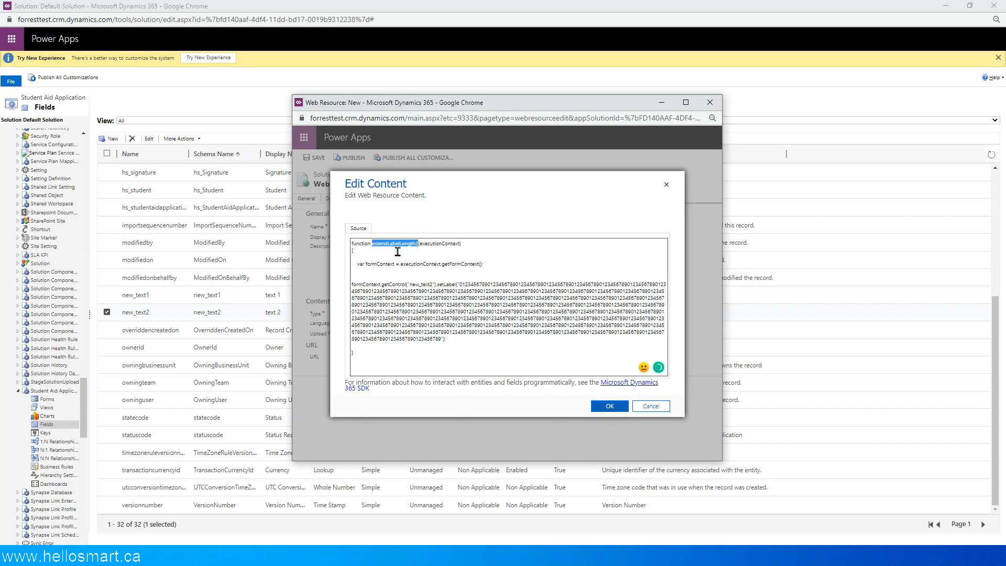
click(604, 407)
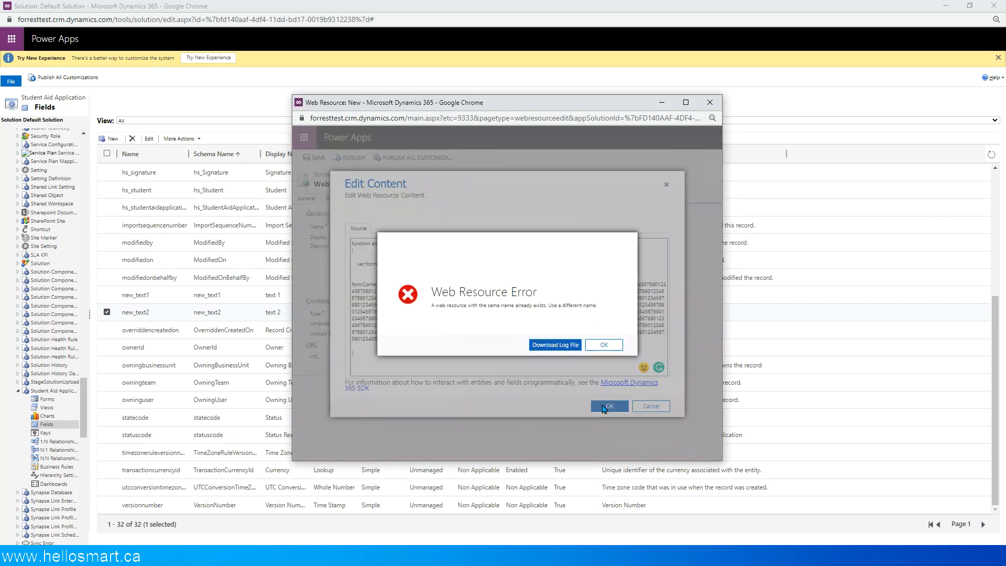
click(606, 344)
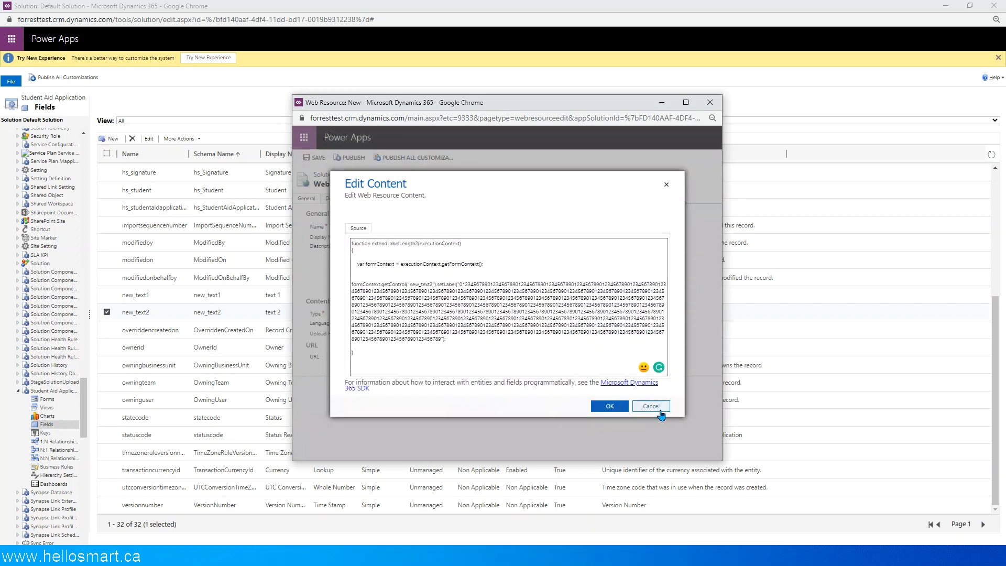
- Copy the entire function source, cancel the source editor, and change the web resource name to extendLabelLength2
drag(371, 353, 302, 197)
key(ctrl+c)
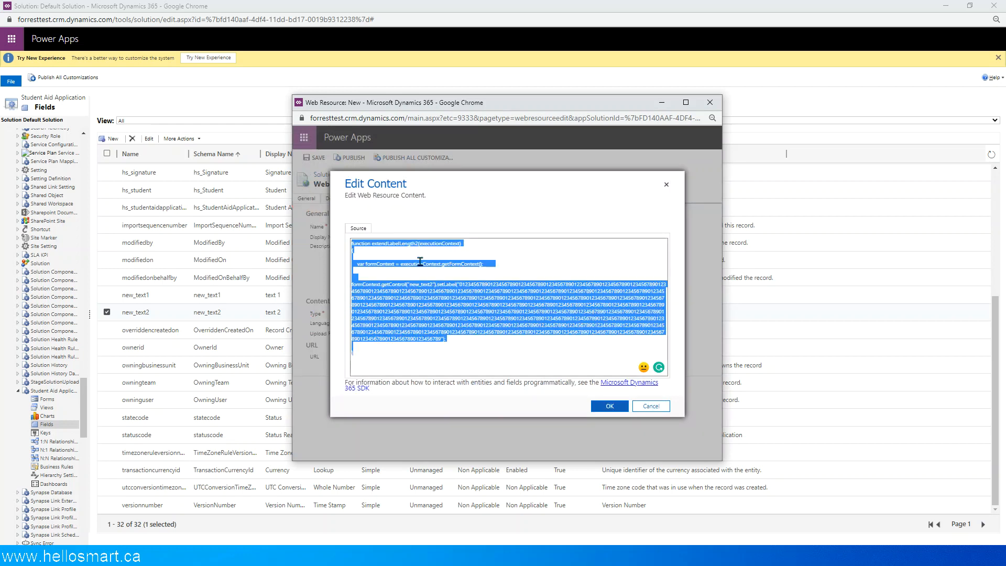
click(650, 406)
click(483, 225)
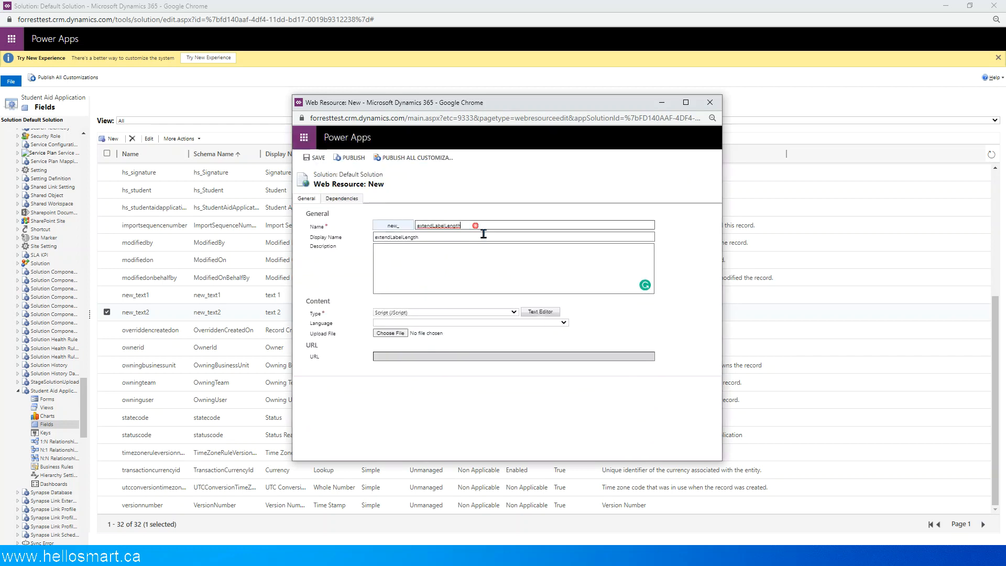
text(2)
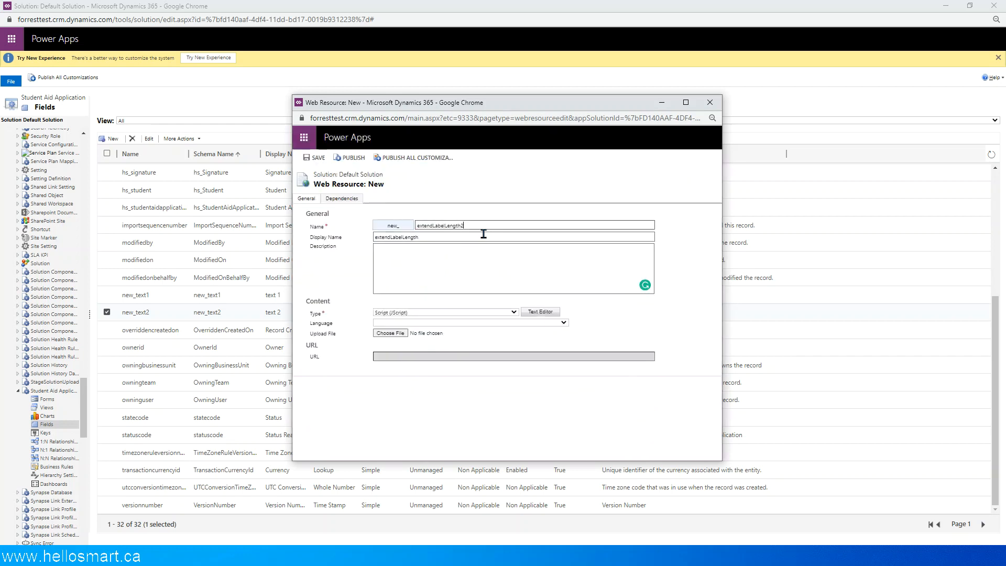
- Paste the copied extendLabelLength2 function as the web resource's source and confirm it
click(540, 312)
key(ctrl+v)
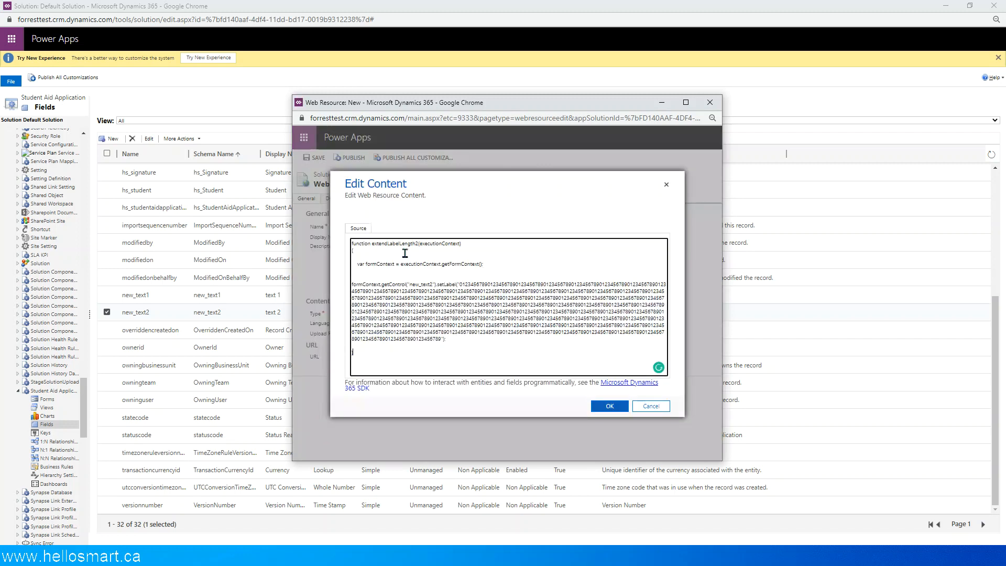
click(610, 406)
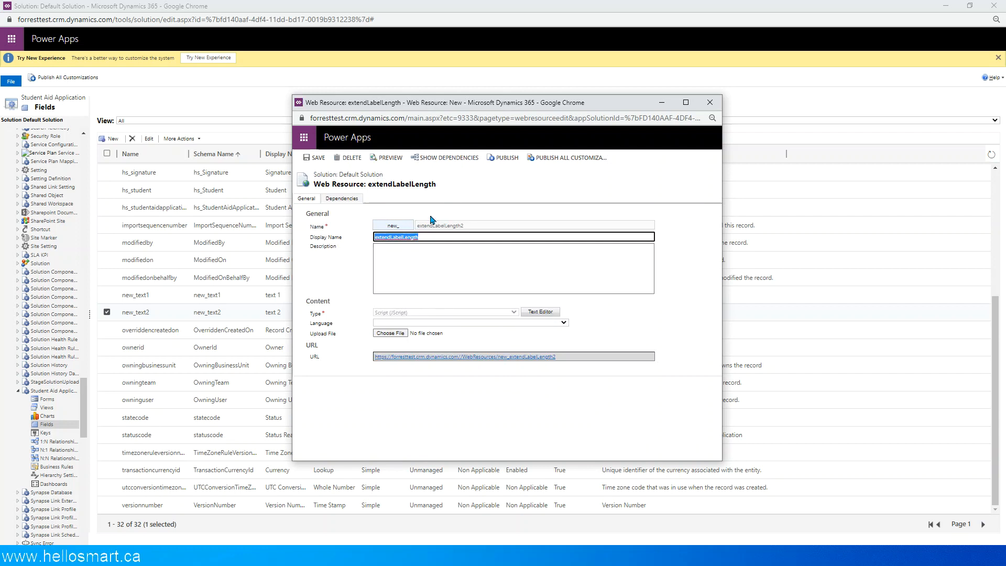
- Save and publish the extendLabelLength2 web resource, then close its window
click(459, 254)
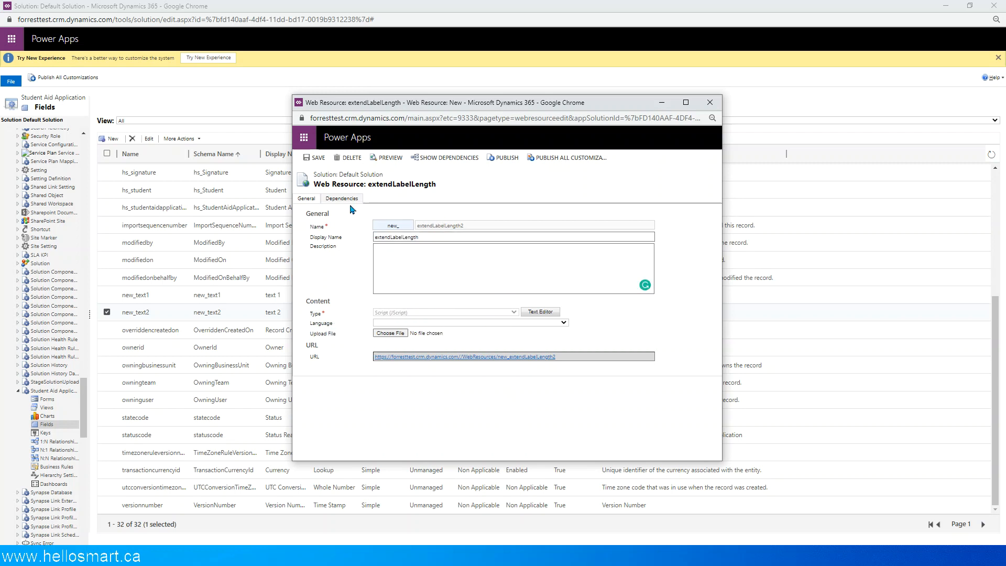
click(316, 158)
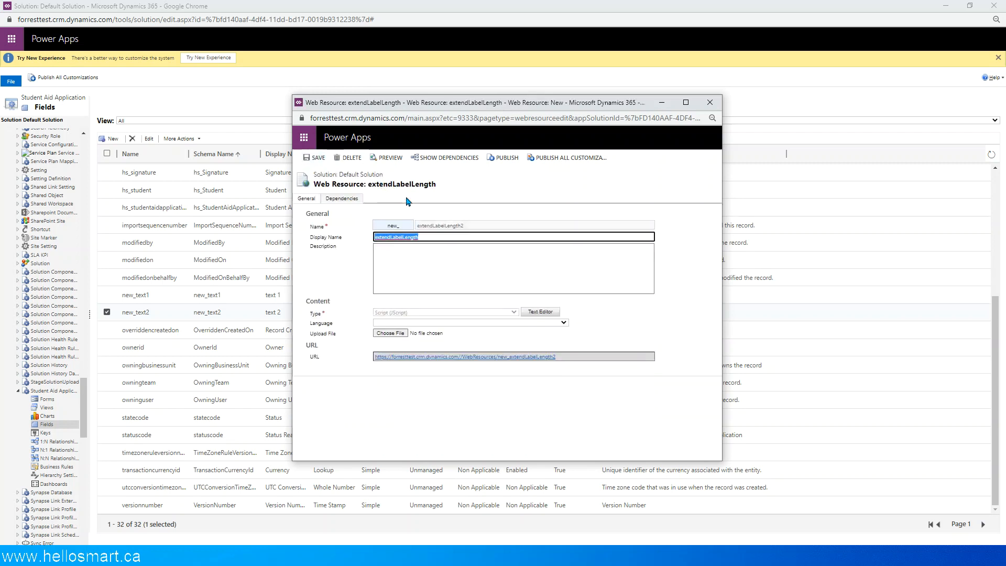
click(504, 159)
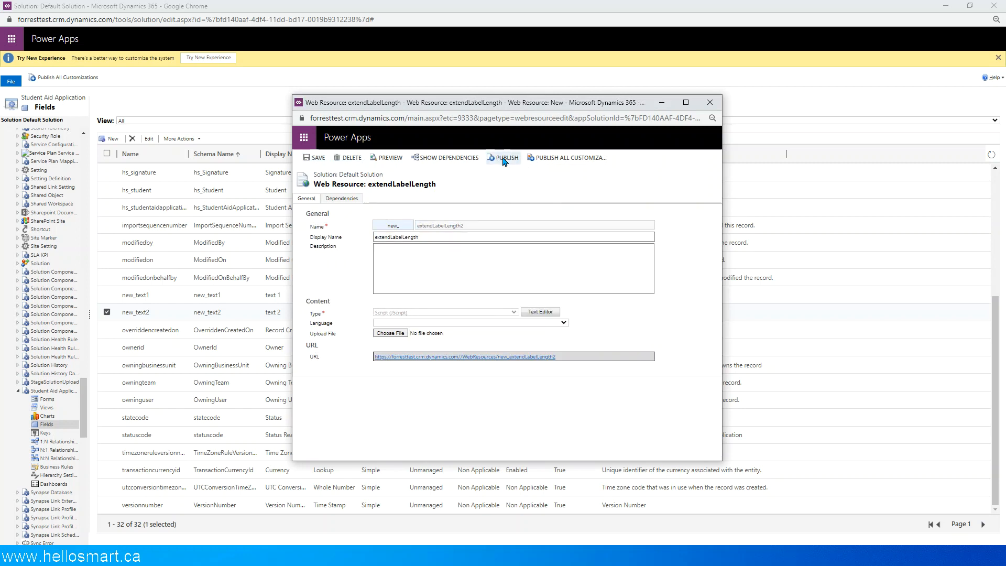
click(711, 104)
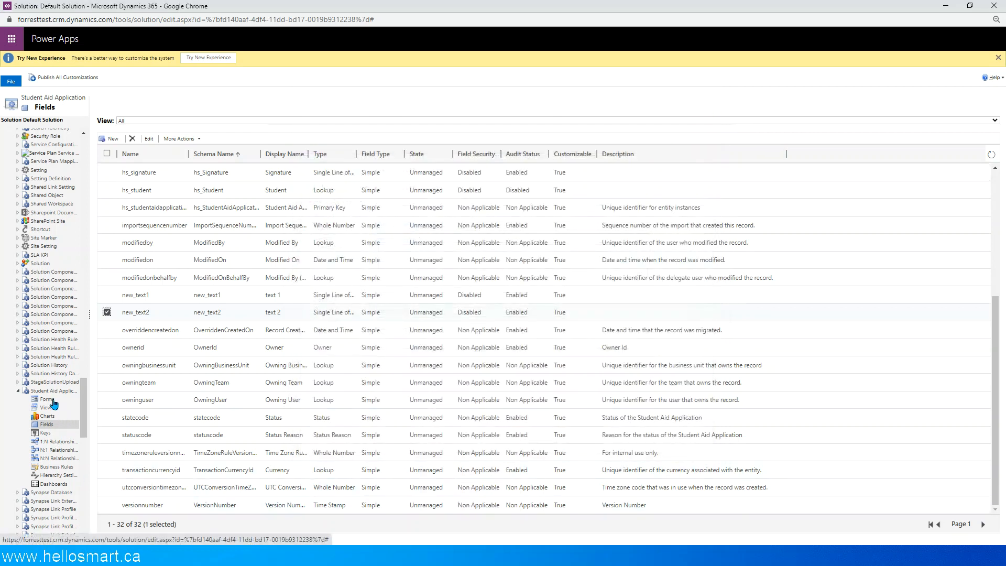
- Return to the form editor's web resource lookup and add new_extendLabelLength2 to the form libraries
click(52, 402)
key(alt+Tab)
key(Tab)
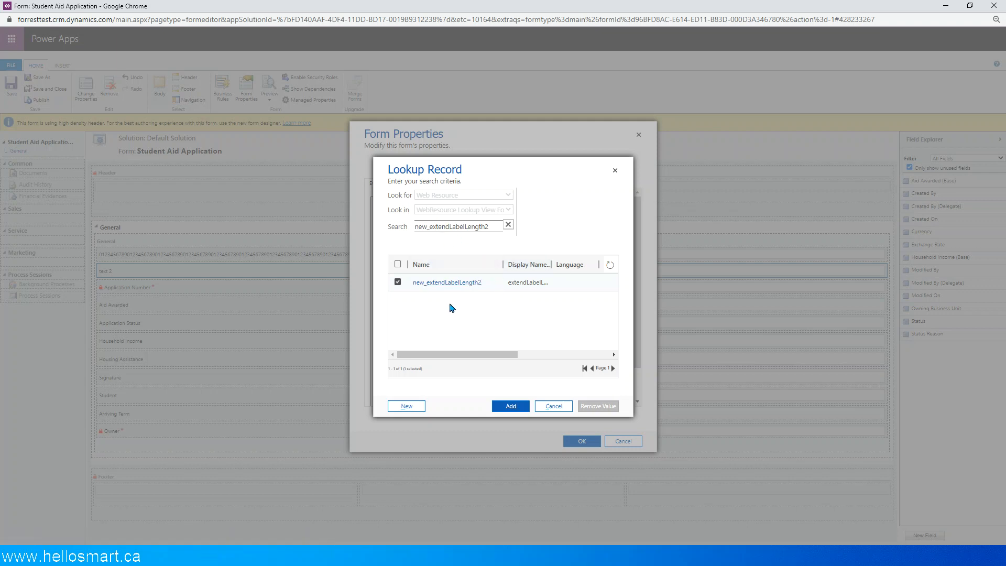
click(510, 406)
click(430, 400)
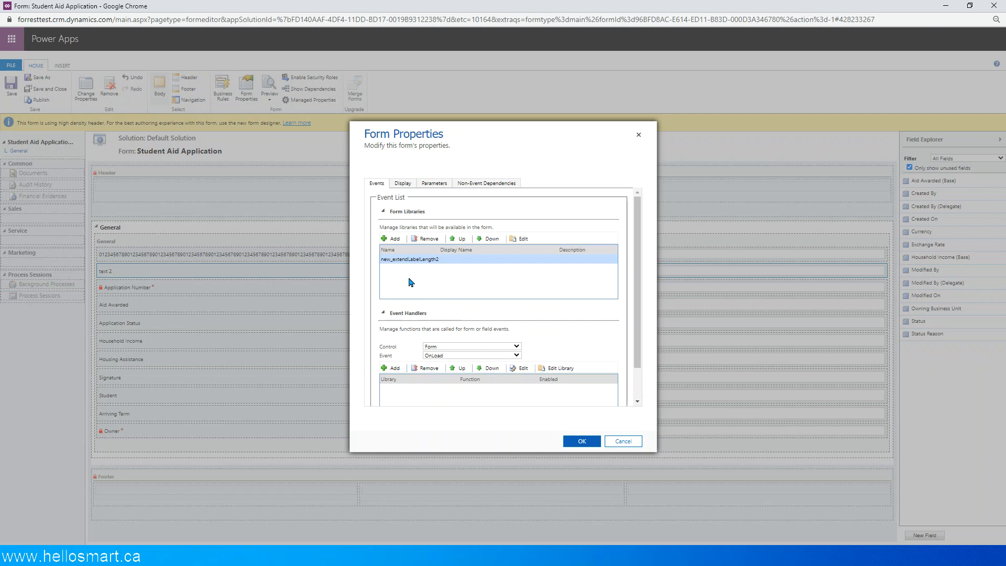
- Add a form OnLoad handler calling extendLabelLength2 from new_extendLabelLength2, passing the execution context as first parameter
click(392, 368)
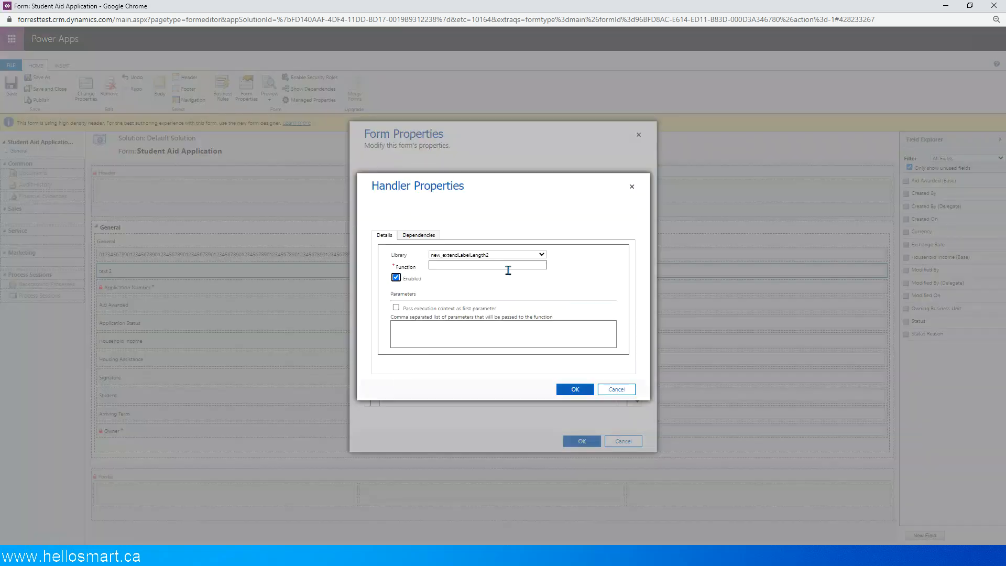
click(453, 266)
key(alt+Tab)
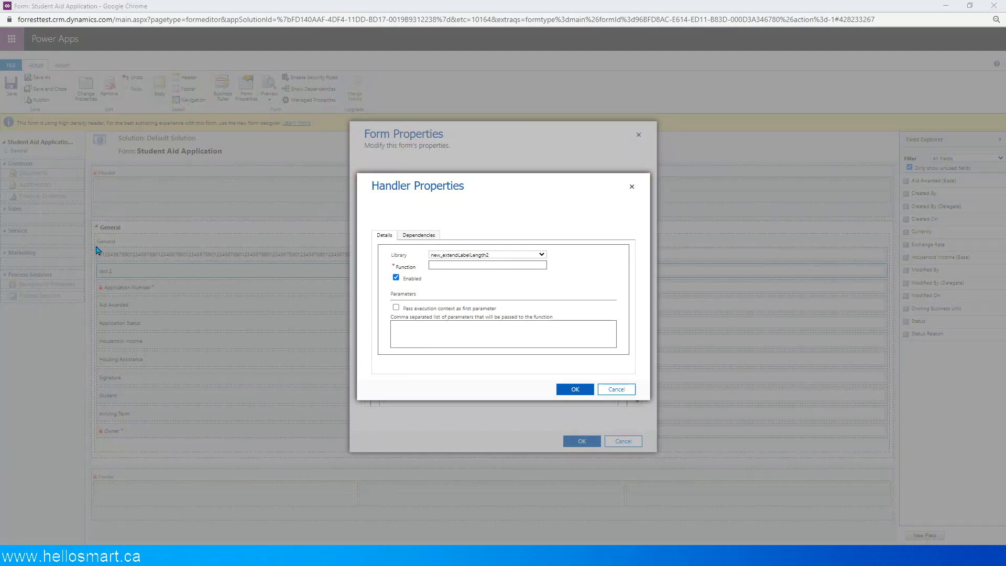
click(495, 269)
text(extendLabelLength)
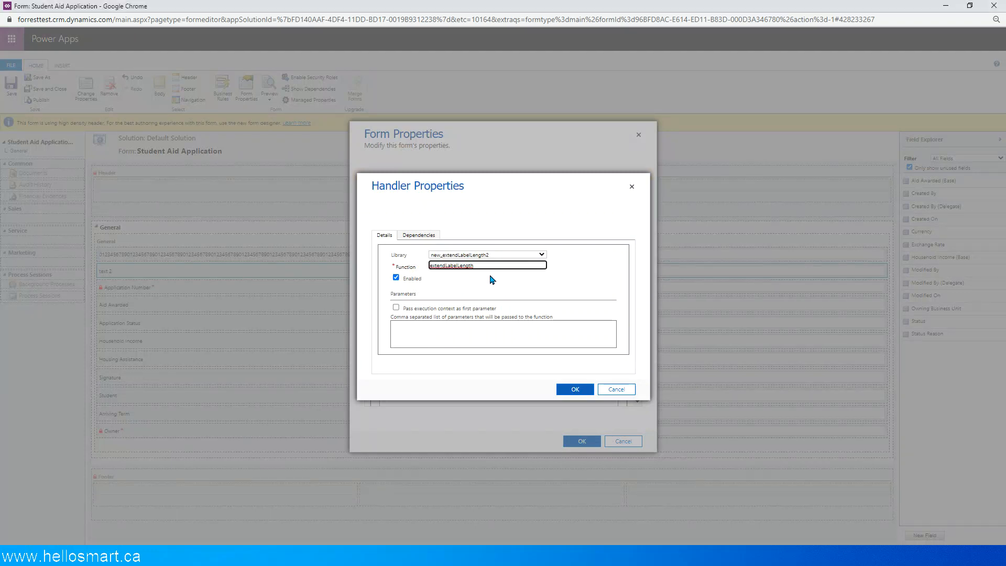
click(396, 308)
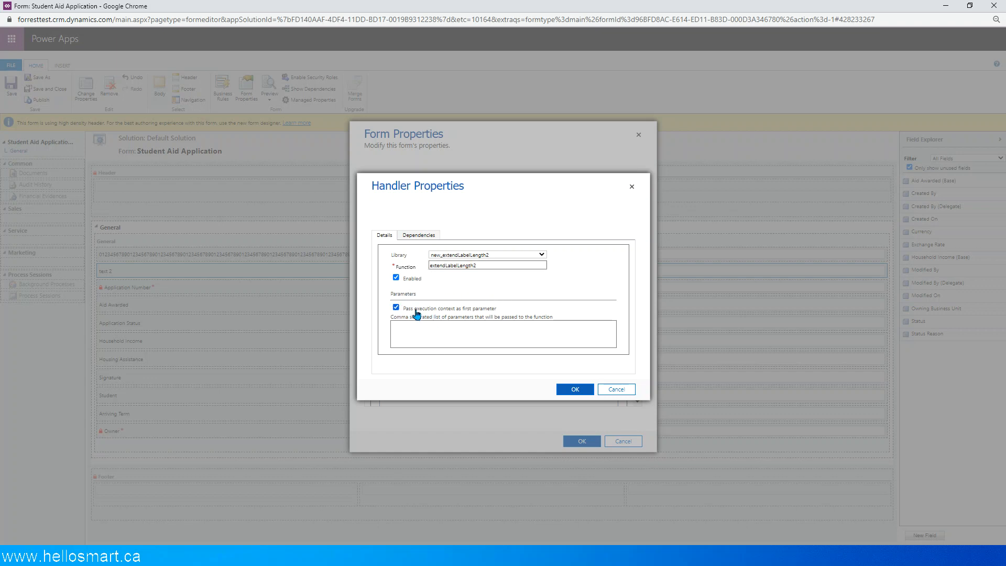
click(579, 392)
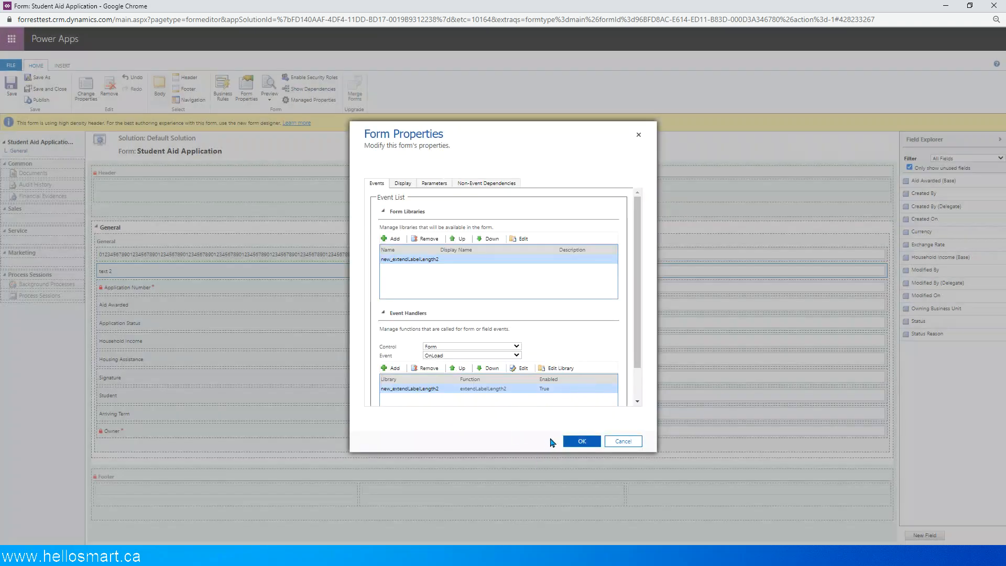
- Confirm the form properties with the new library and OnLoad handler, and publish the Student Aid Application form
click(571, 441)
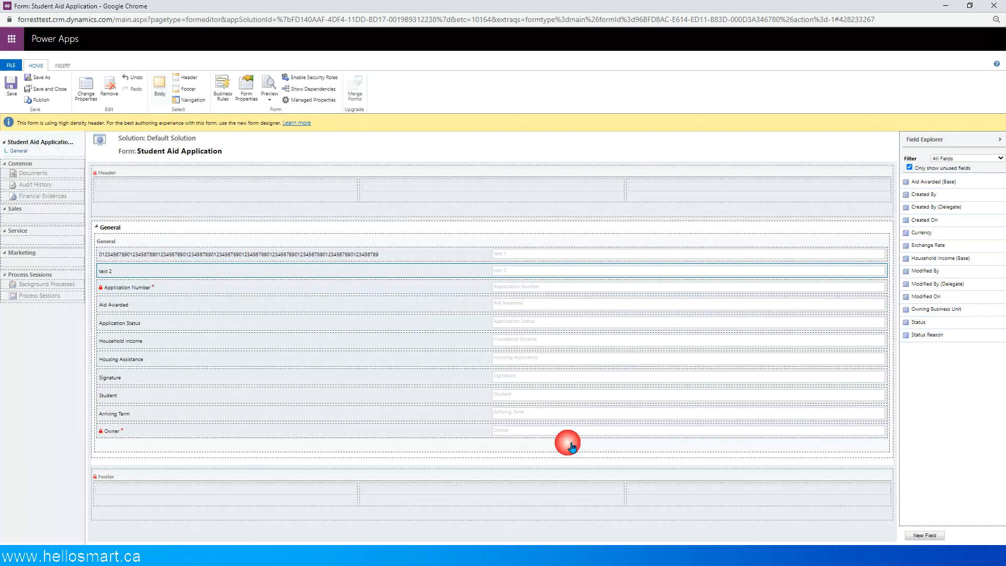
click(38, 104)
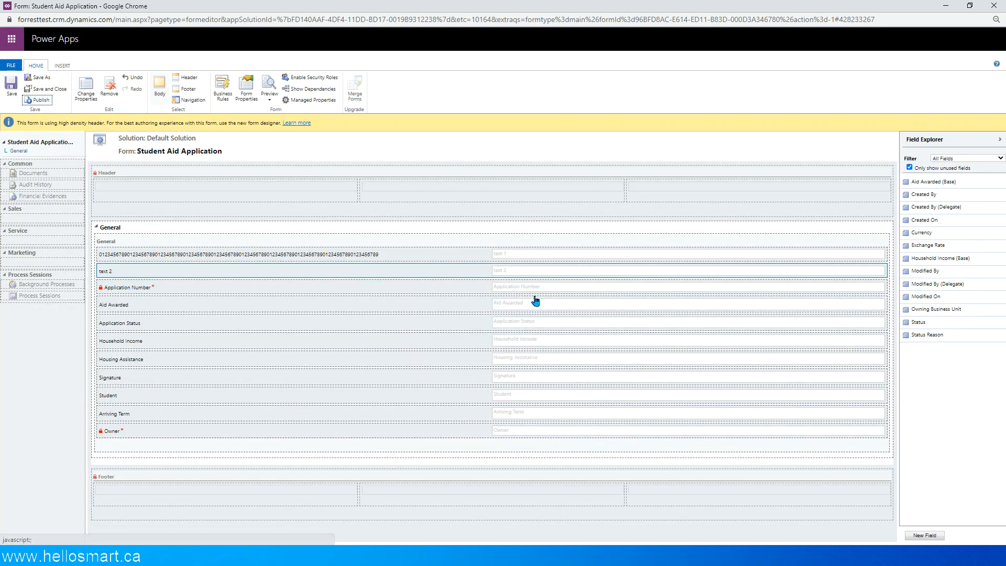
- Switch to the browser window with the A-1000 student aid application record and reload it to load the published form
key(alt+Tab)
key(alt+Tab)
key(alt+Tab)
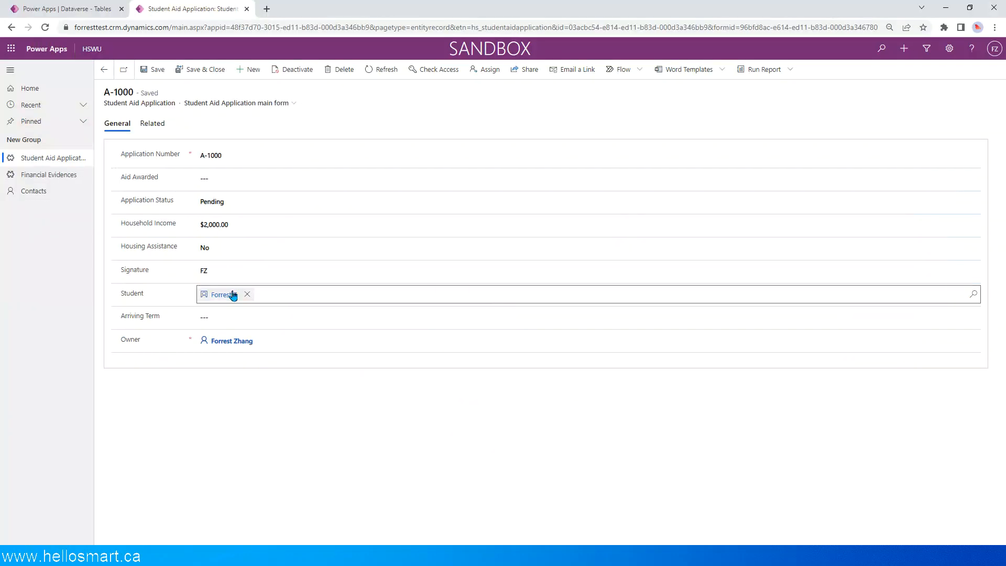
click(45, 28)
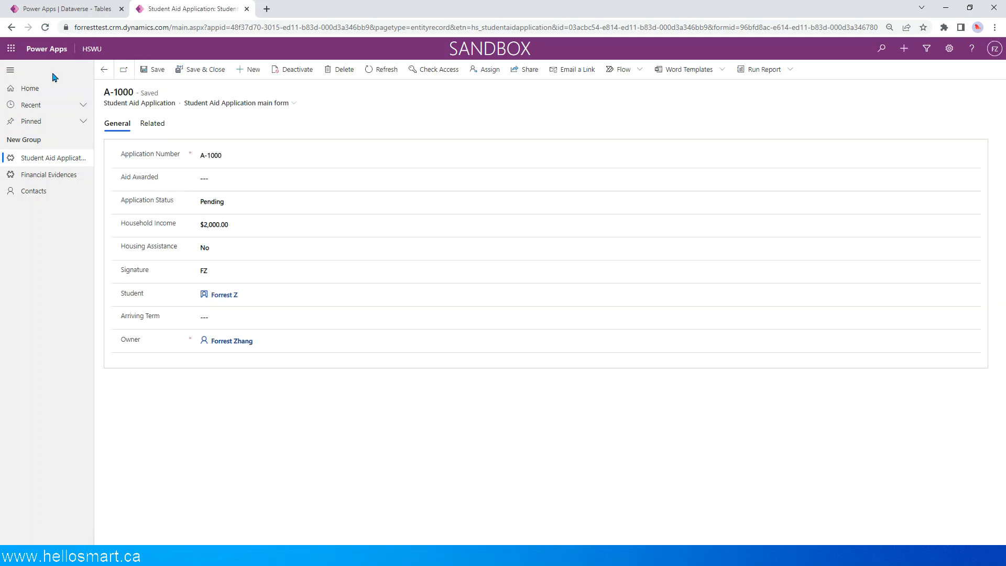
click(45, 28)
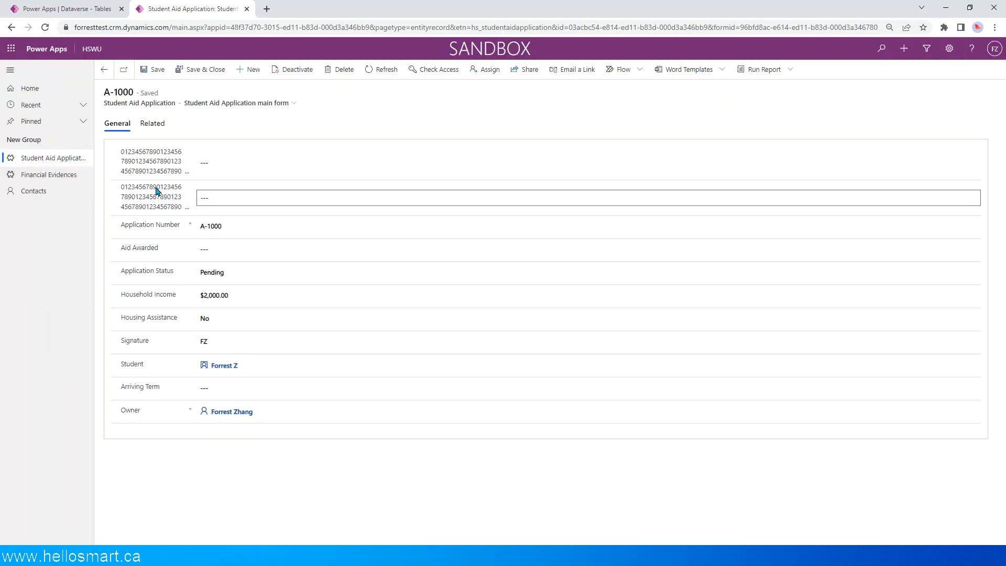
- Expand the two truncated labels above Application Number and examine the full length of the second one
click(187, 171)
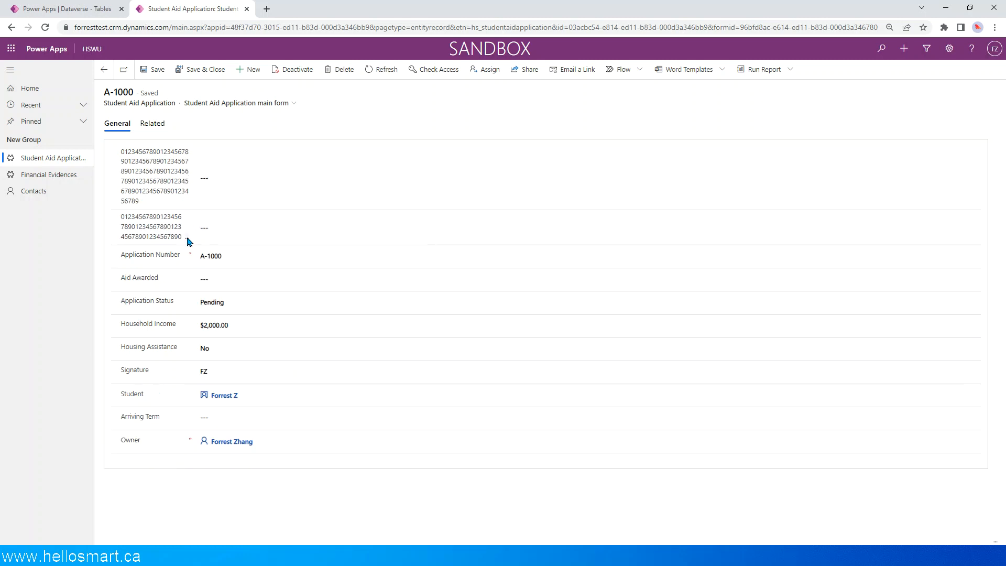
click(188, 239)
scroll(292, 287, down, 2)
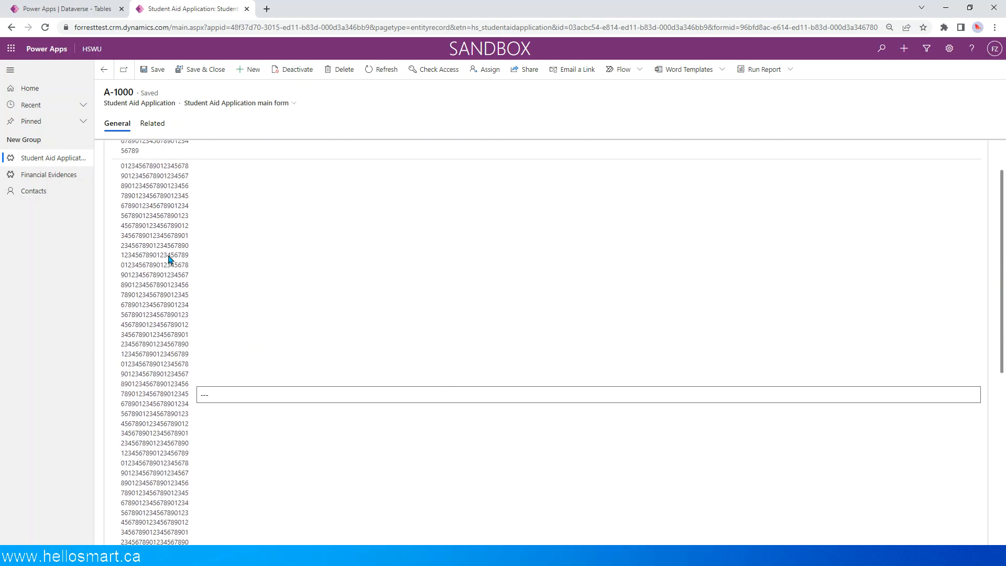
scroll(159, 272, up, 1)
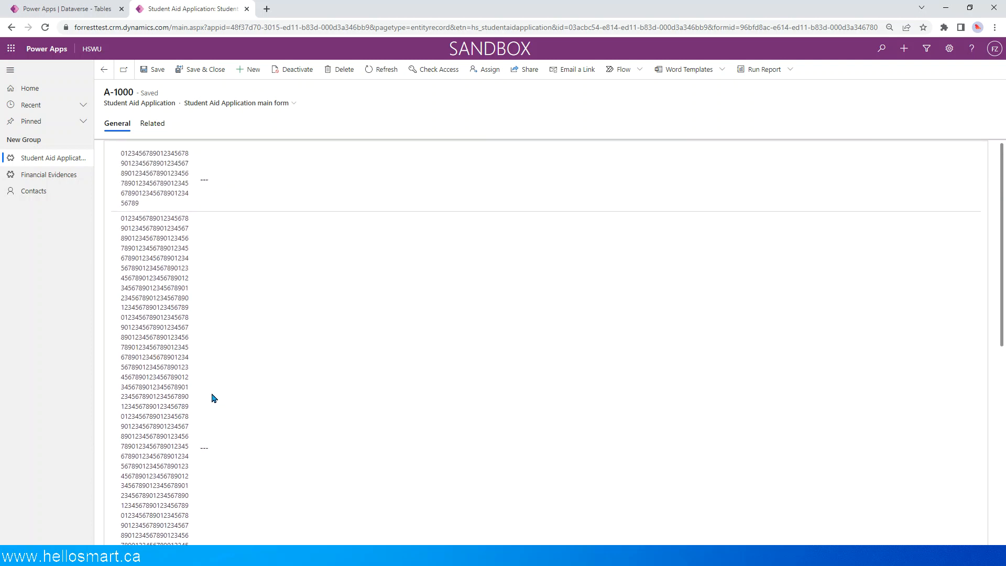
- Highlight the text of the first and second labels in turn to compare their lengths, leaving both labels expanded
drag(140, 207, 121, 151)
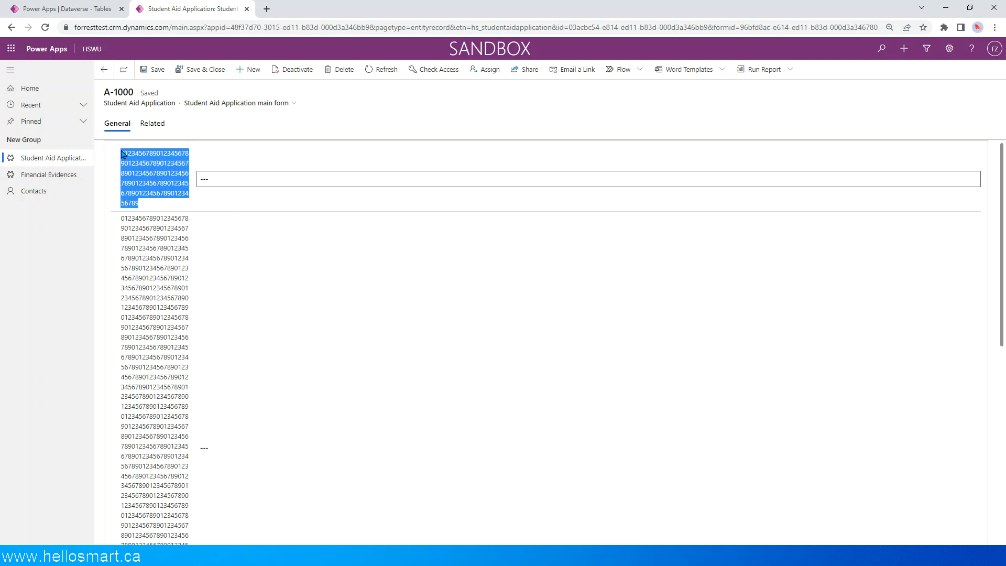
click(190, 176)
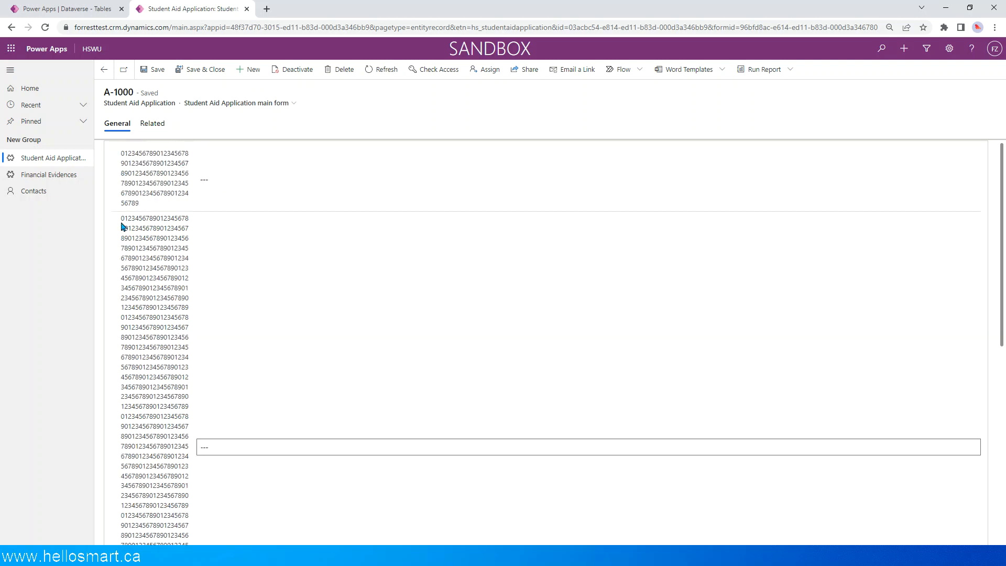
drag(122, 222, 156, 399)
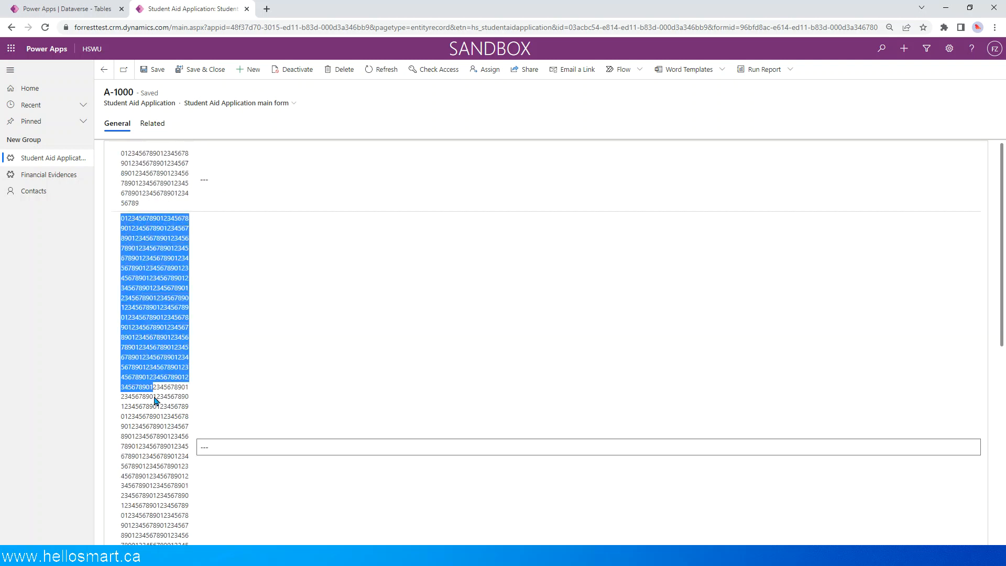
click(179, 237)
click(291, 314)
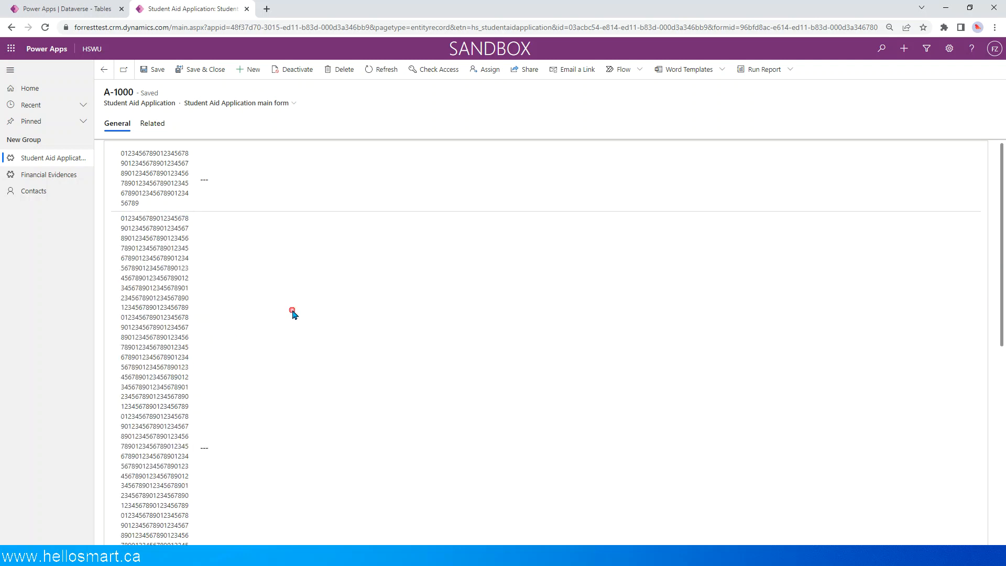